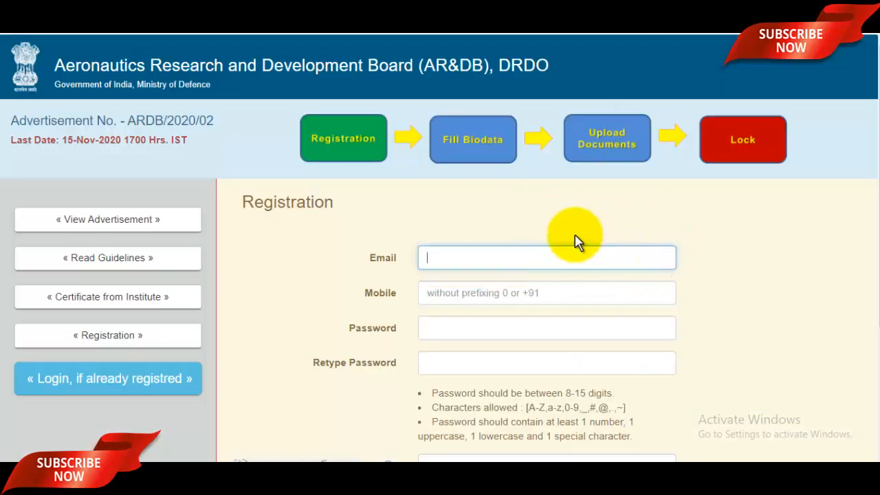
# - Enter the applicant's email in the registration form and review the mobile, password, retype password and captcha fields with the allowed password characters
pyautogui.scroll(-1, 522, 220)
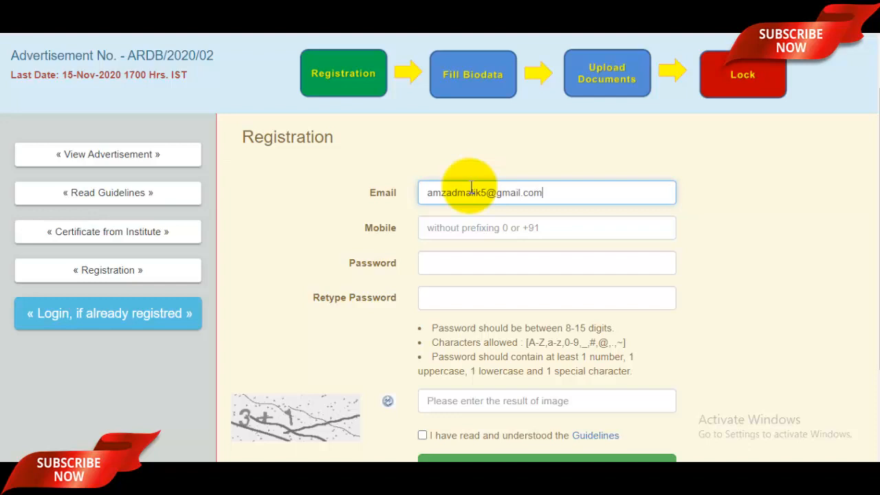
pyautogui.click(464, 231)
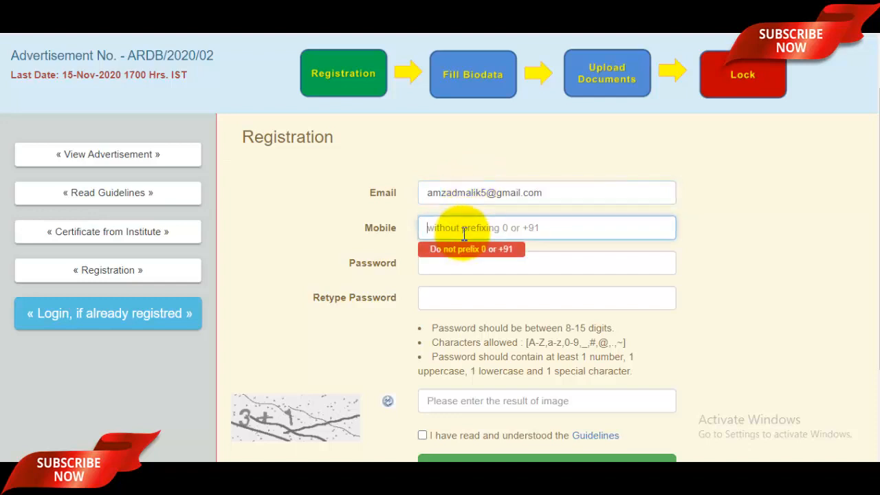
pyautogui.scroll(-3, 478, 233)
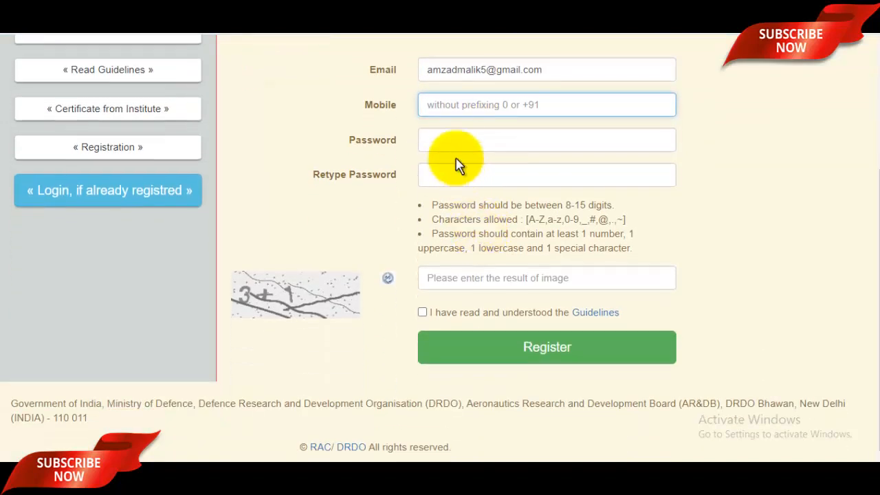
pyautogui.click(461, 138)
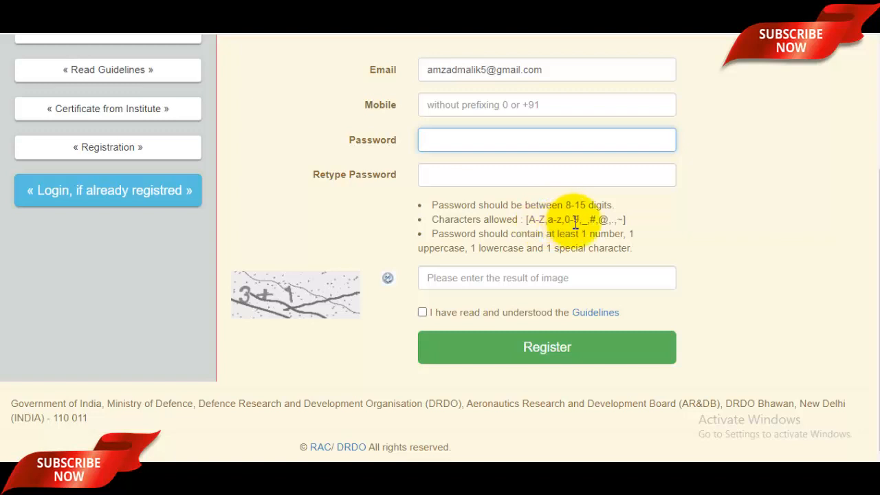
pyautogui.moveTo(589, 224); pyautogui.dragTo(630, 226)
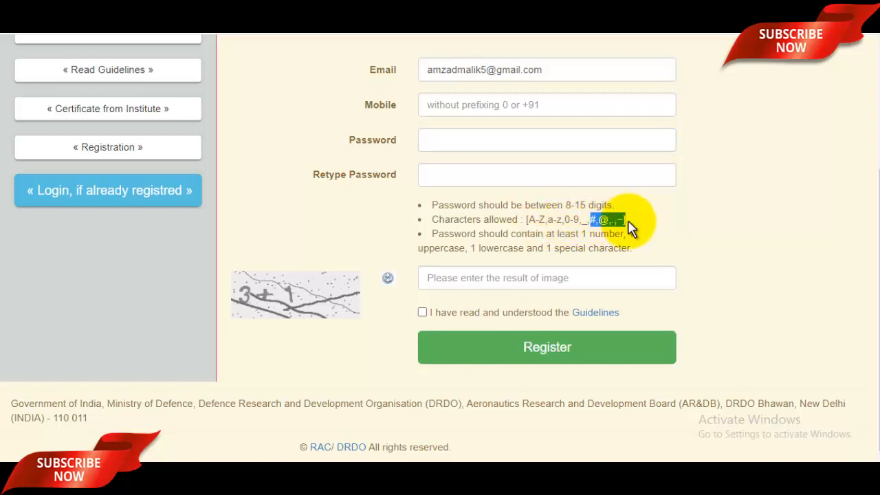
pyautogui.click(603, 222)
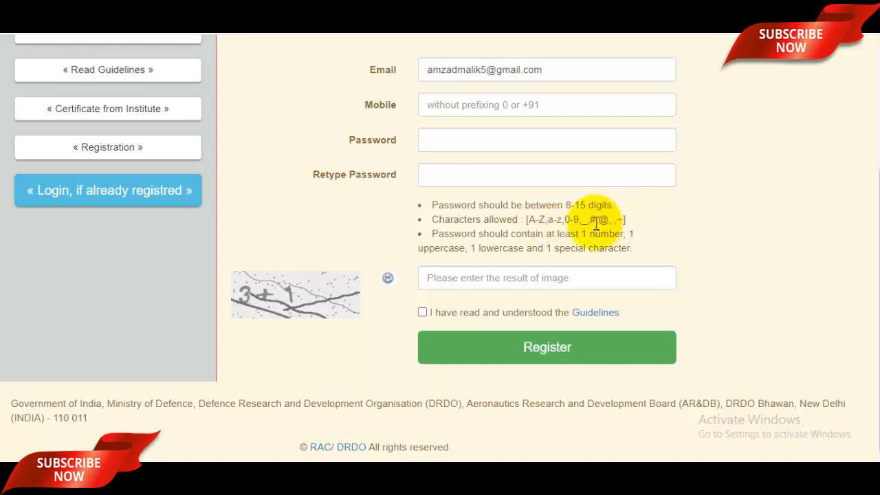
pyautogui.click(467, 174)
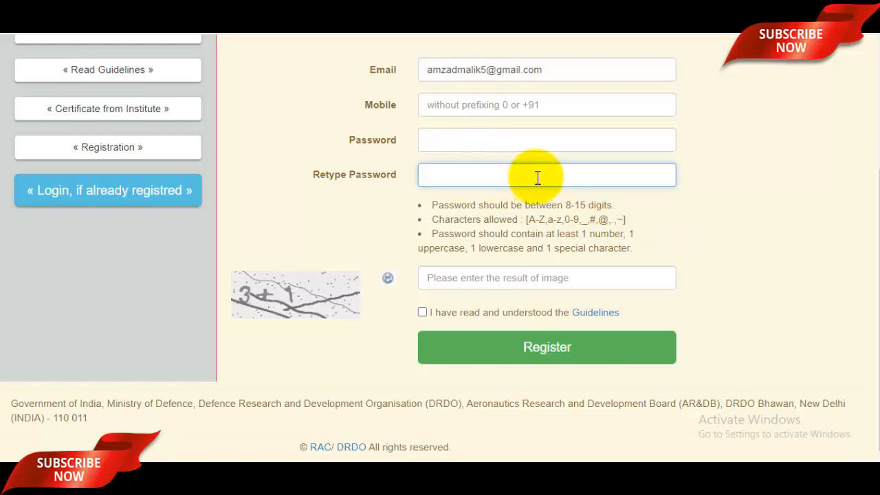
pyautogui.click(522, 277)
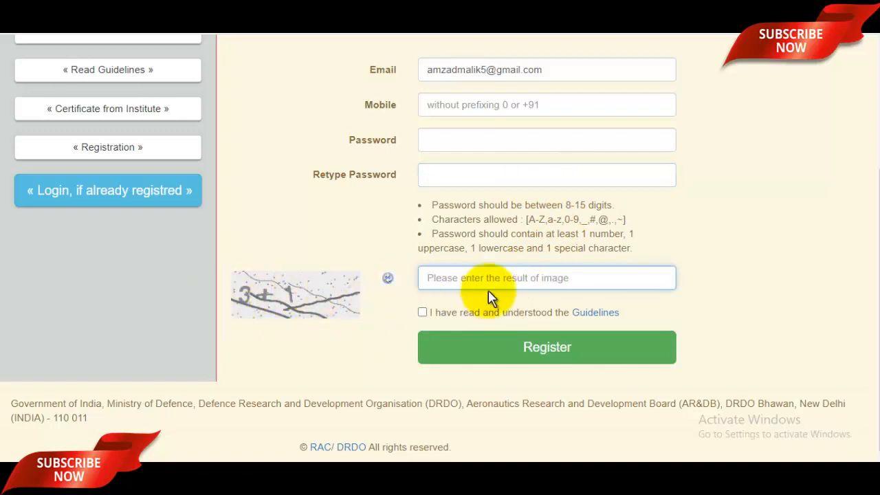
# - Confirm that the guidelines have been read and understood, and submit the registration
pyautogui.click(422, 312)
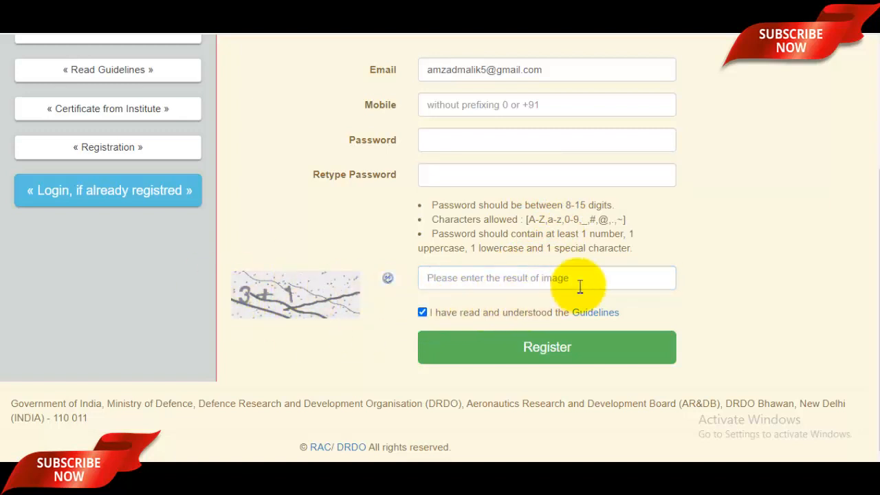
pyautogui.scroll(1, 540, 169)
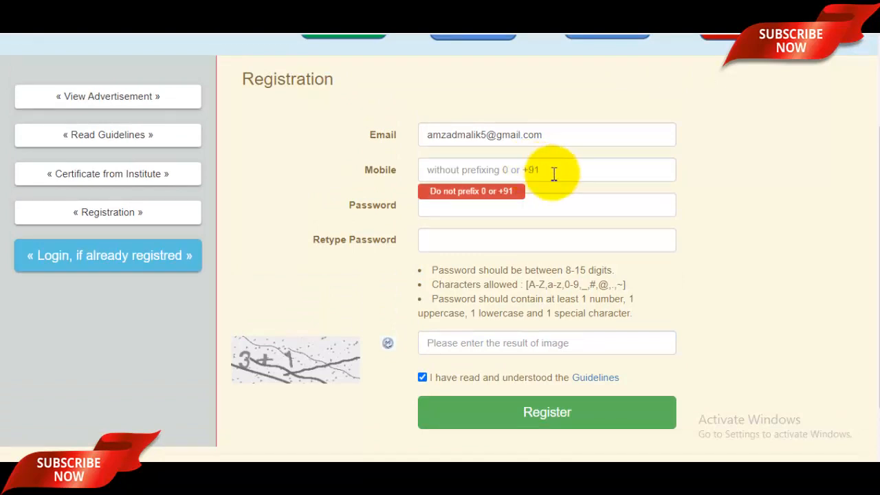
pyautogui.scroll(-1, 553, 173)
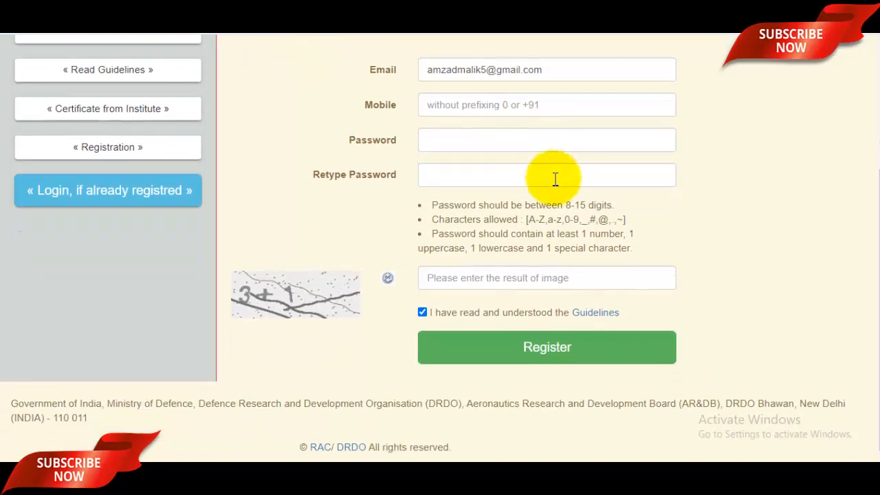
pyautogui.click(559, 351)
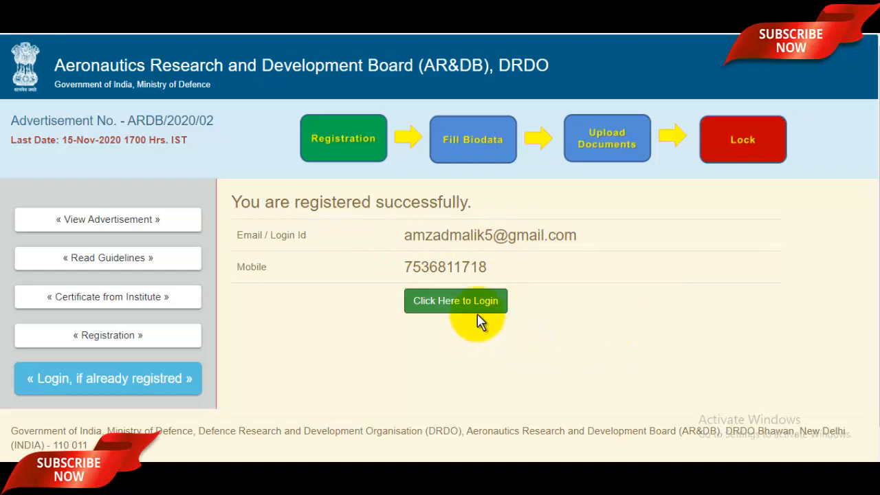
# - Open the login page for the registered account, answer the arithmetic captcha with 20 and log in
pyautogui.click(500, 298)
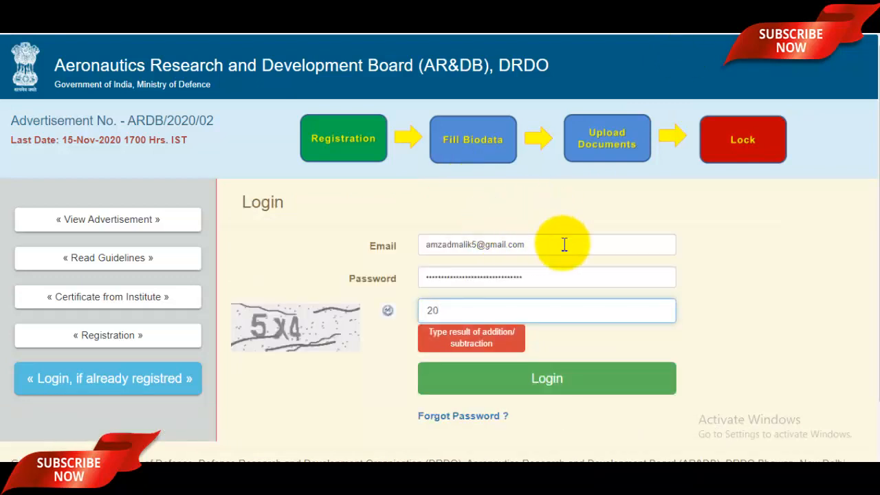
pyautogui.click(726, 275)
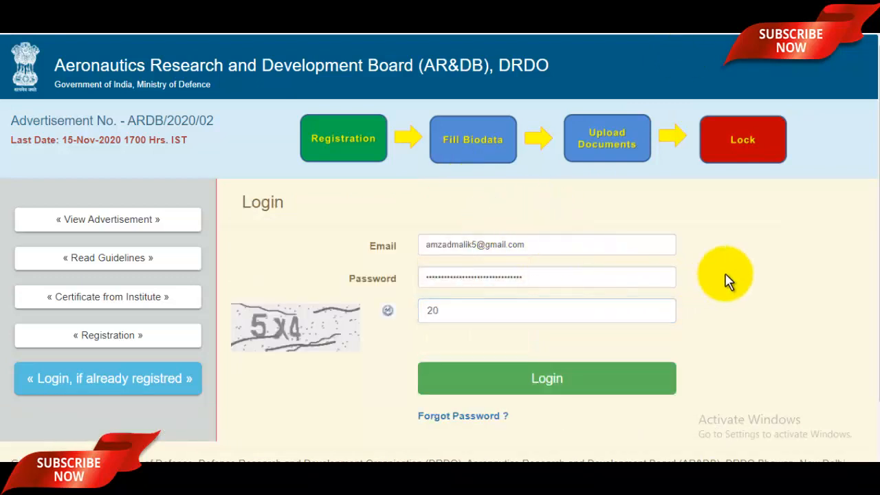
pyautogui.click(532, 251)
pyautogui.click(551, 278)
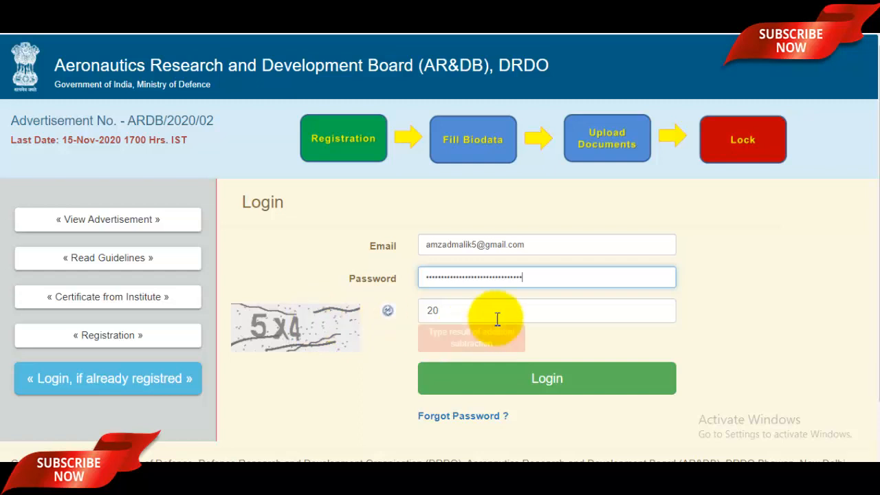
pyautogui.click(558, 308)
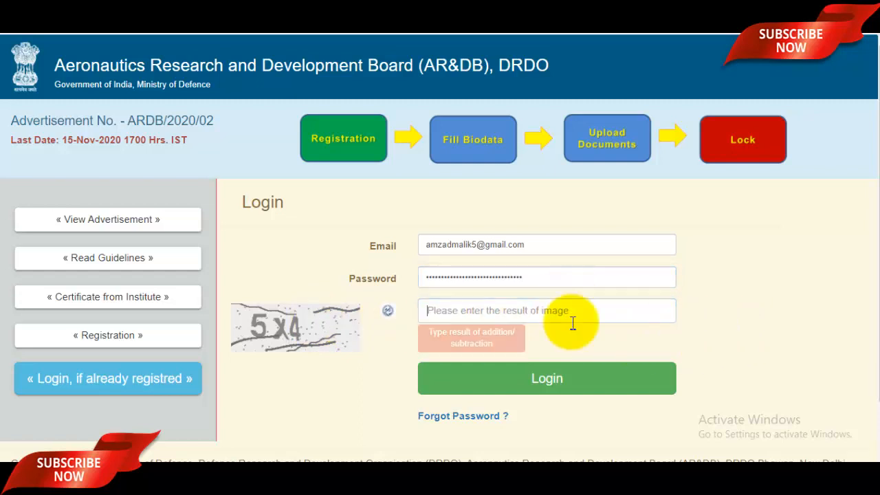
pyautogui.write('20')
pyautogui.click(571, 384)
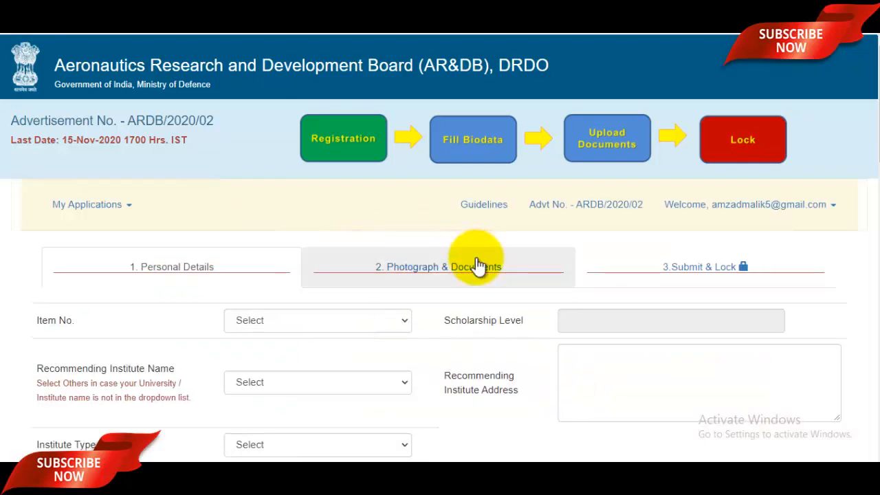
# - Set the Item No. in the personal details to 1 - Under Graduate
pyautogui.scroll(-1, 172, 223)
pyautogui.scroll(-1, 233, 217)
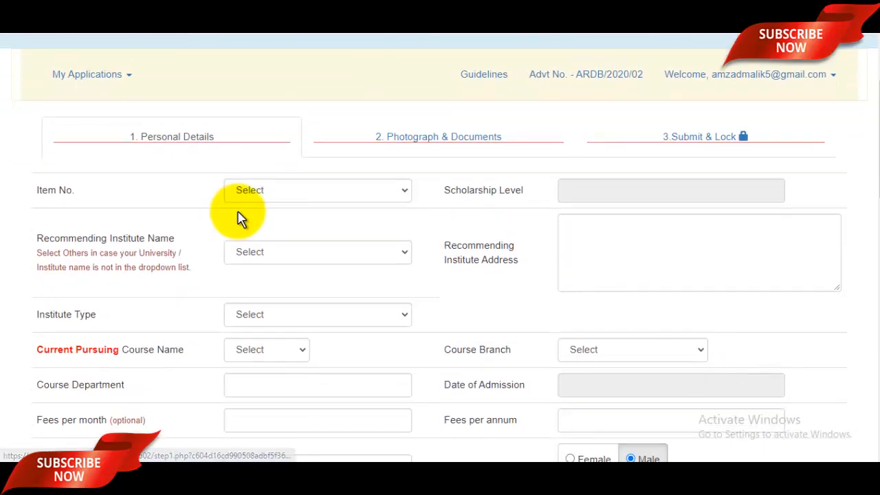
pyautogui.scroll(1, 171, 234)
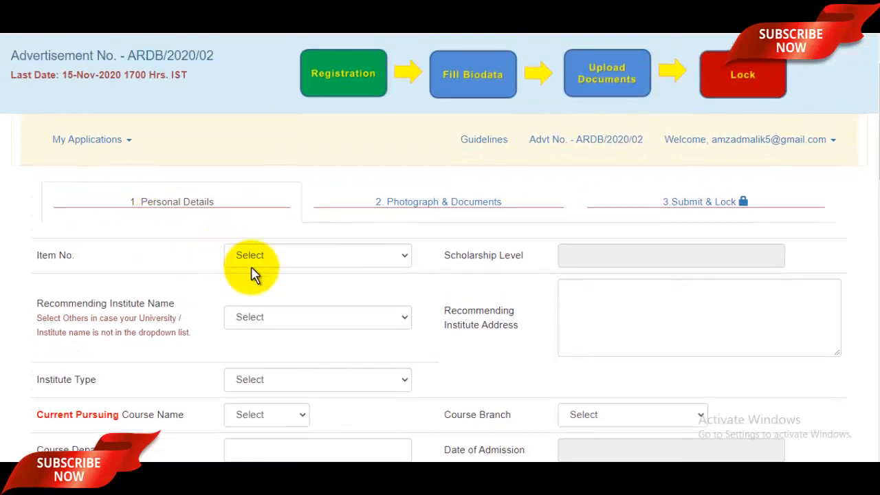
pyautogui.click(302, 260)
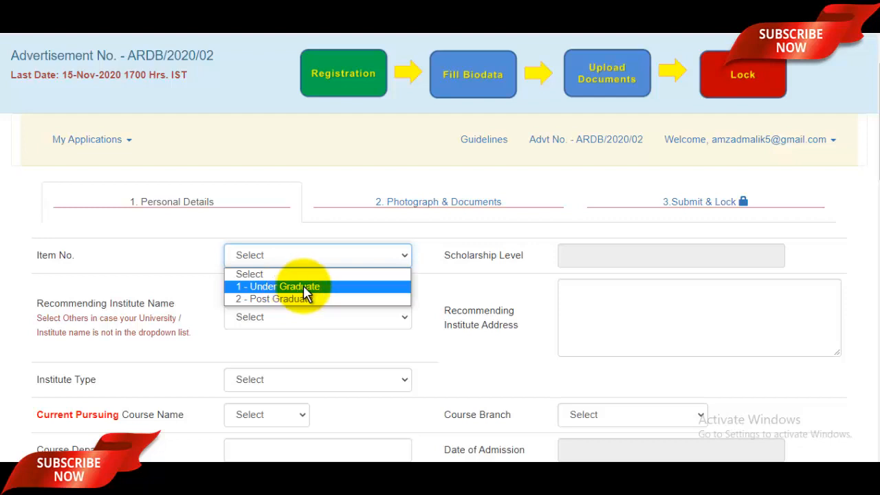
pyautogui.click(297, 288)
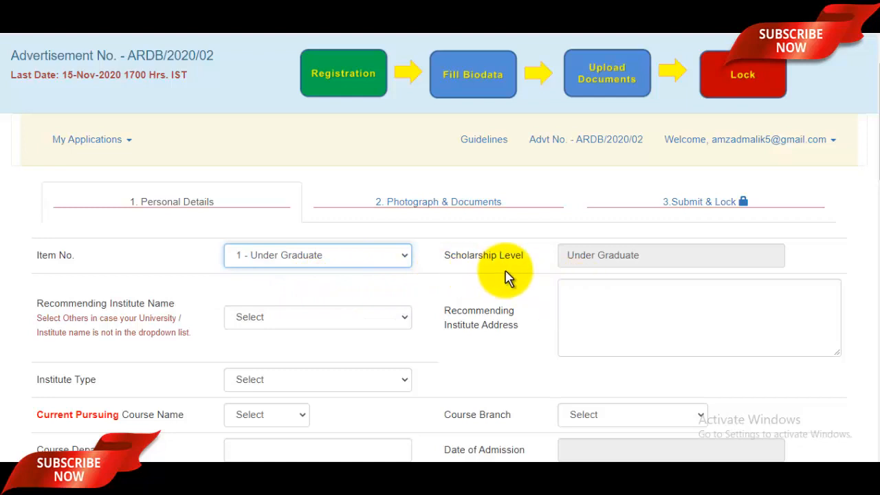
# - Choose Chhatrapati Shahu Ji Maharaj University, Uttar Pradesh as the recommending institute name
pyautogui.scroll(-1, 654, 255)
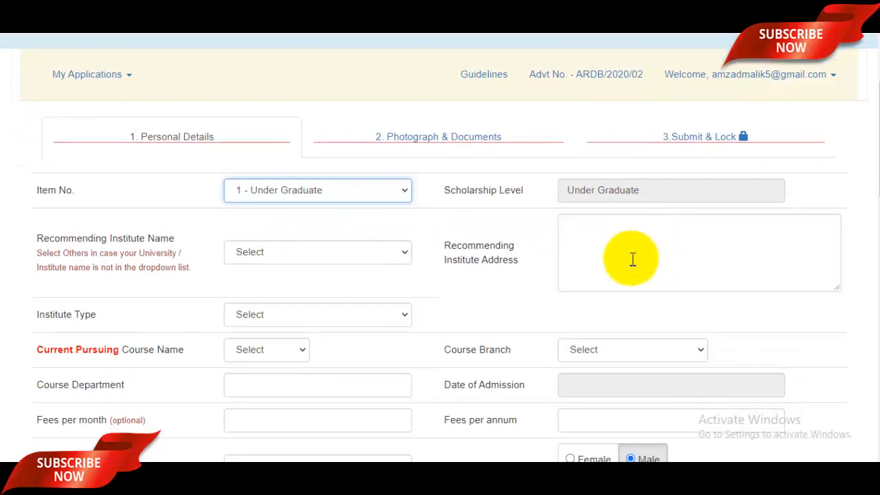
pyautogui.click(304, 254)
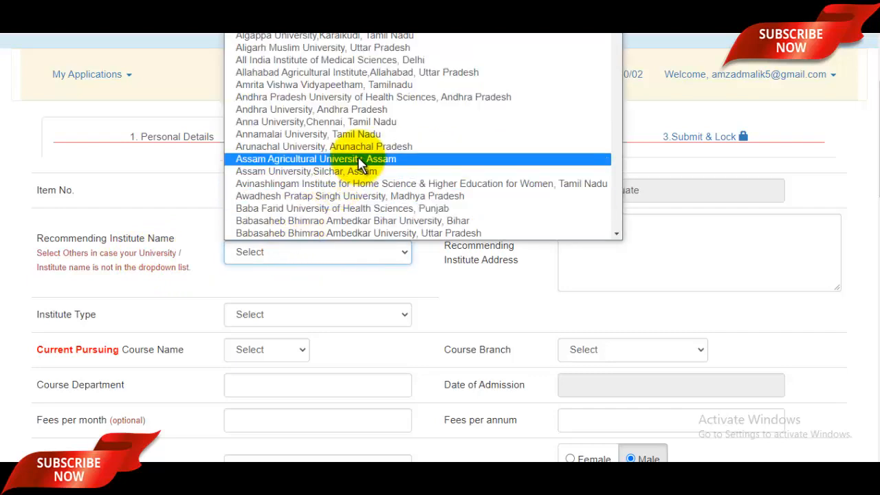
pyautogui.click(146, 258)
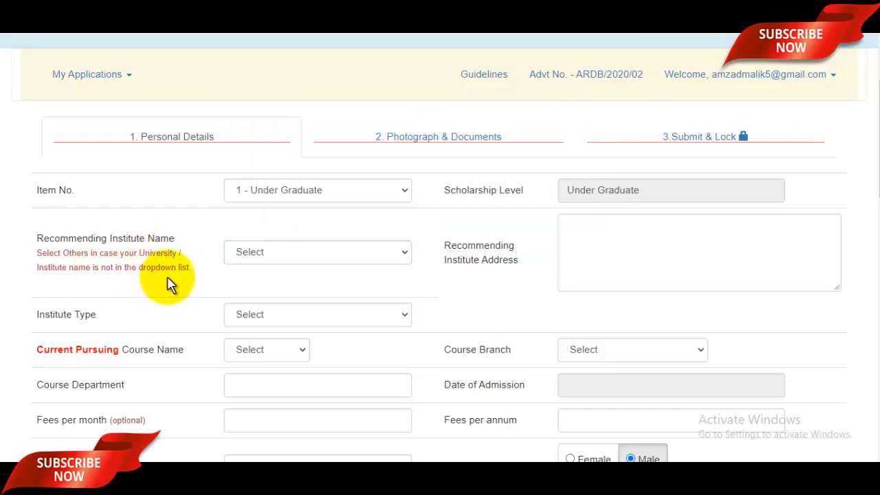
pyautogui.click(300, 253)
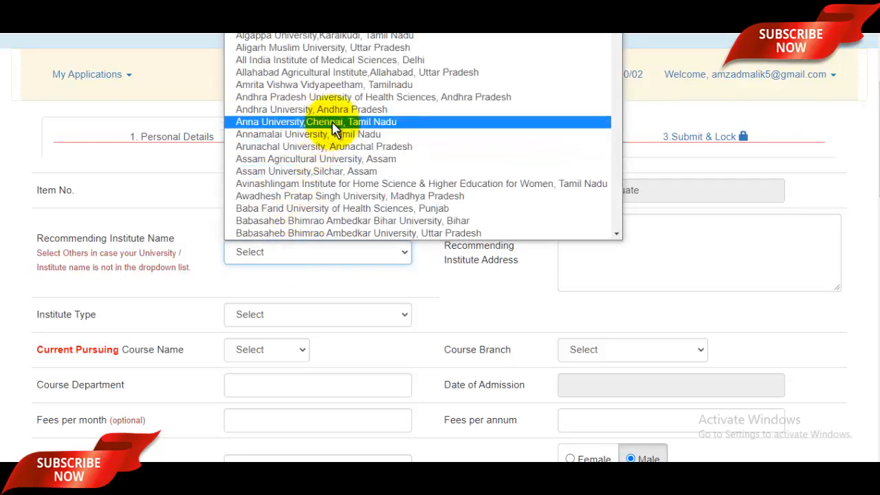
pyautogui.scroll(-15, 338, 124)
pyautogui.scroll(-12, 340, 120)
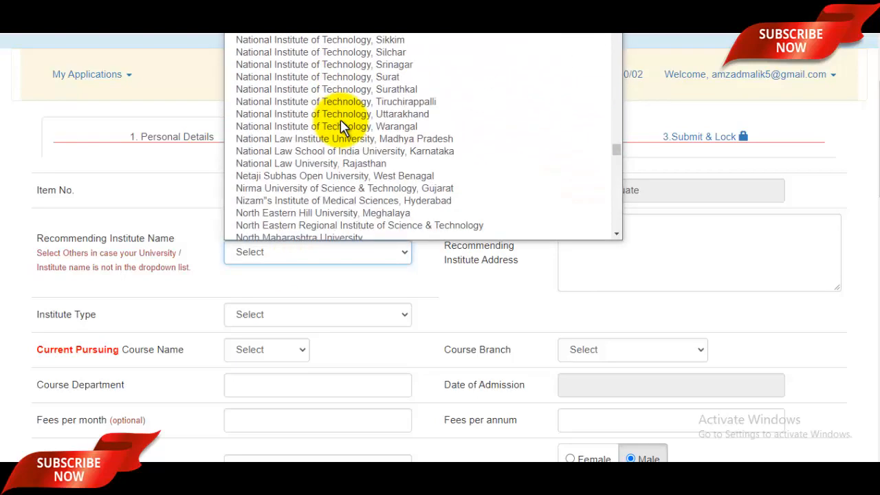
pyautogui.press('c')
pyautogui.press('c')
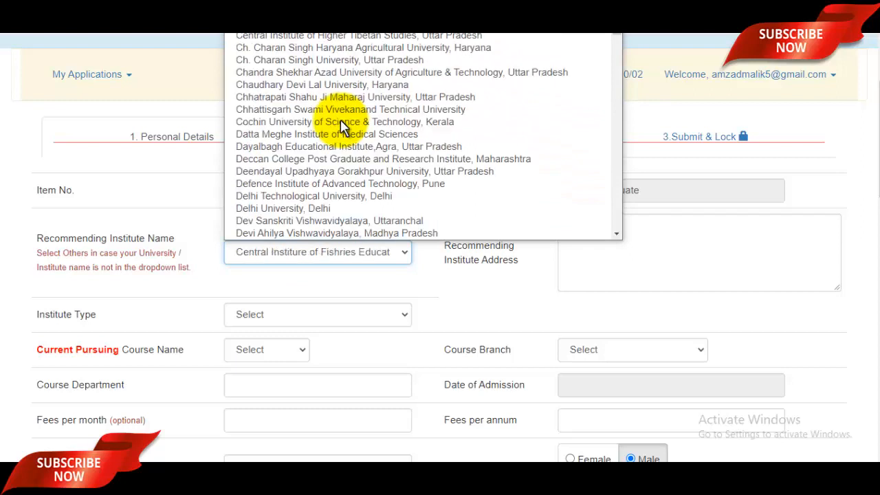
pyautogui.press('c')
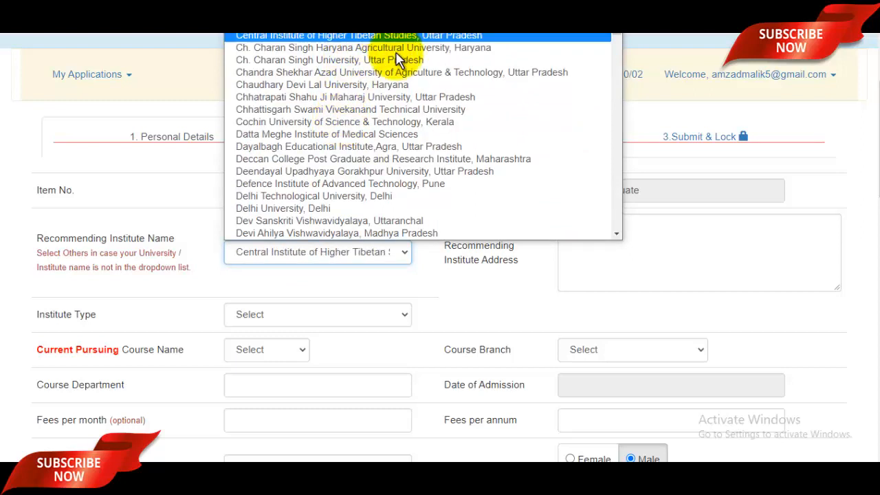
pyautogui.click(414, 97)
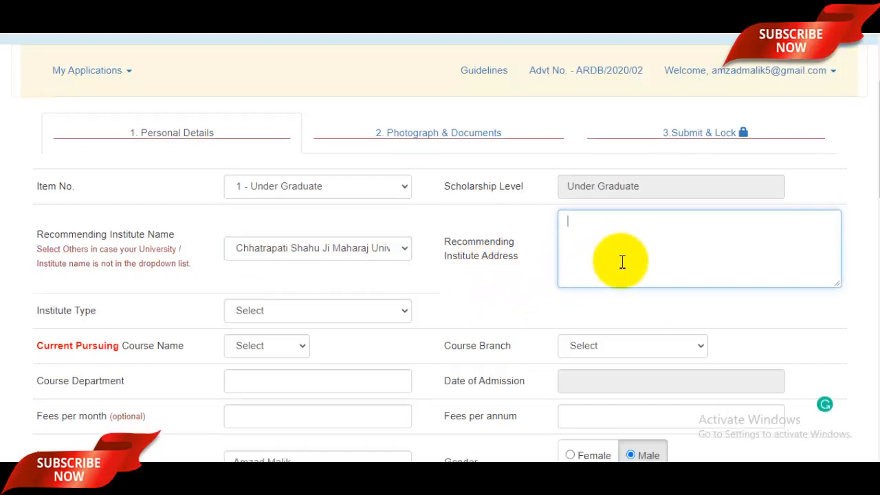
# - Set the recommending institute's type to Government
pyautogui.scroll(-1, 522, 268)
pyautogui.click(323, 259)
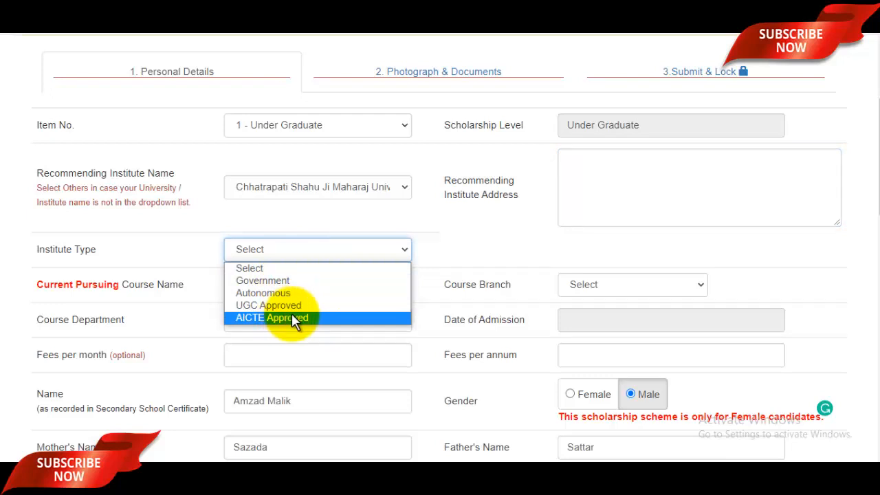
pyautogui.click(277, 282)
# - Set the currently pursued course name to BE and the course branch to Aerospace Engg
pyautogui.scroll(-2, 538, 263)
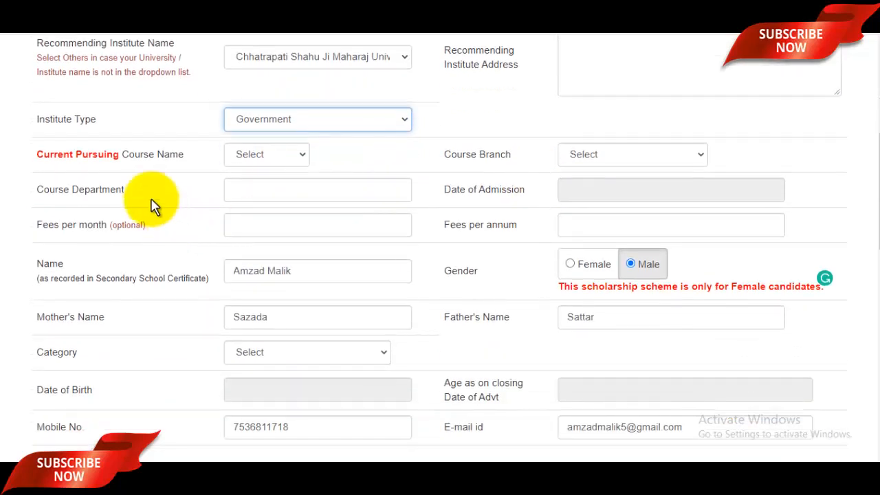
pyautogui.click(270, 155)
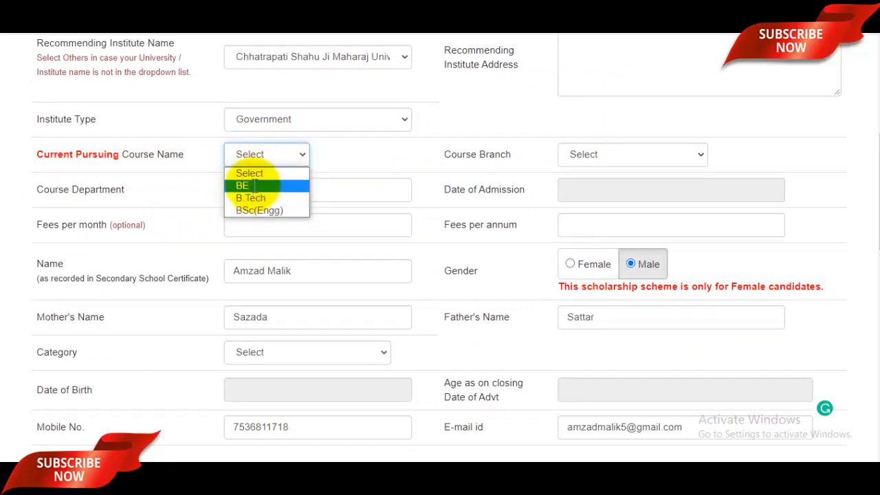
pyautogui.click(256, 185)
pyautogui.click(611, 156)
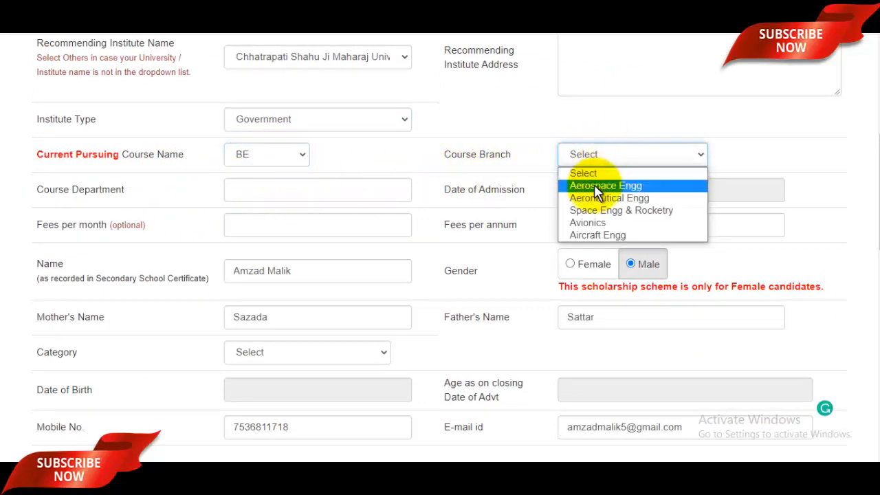
pyautogui.click(594, 186)
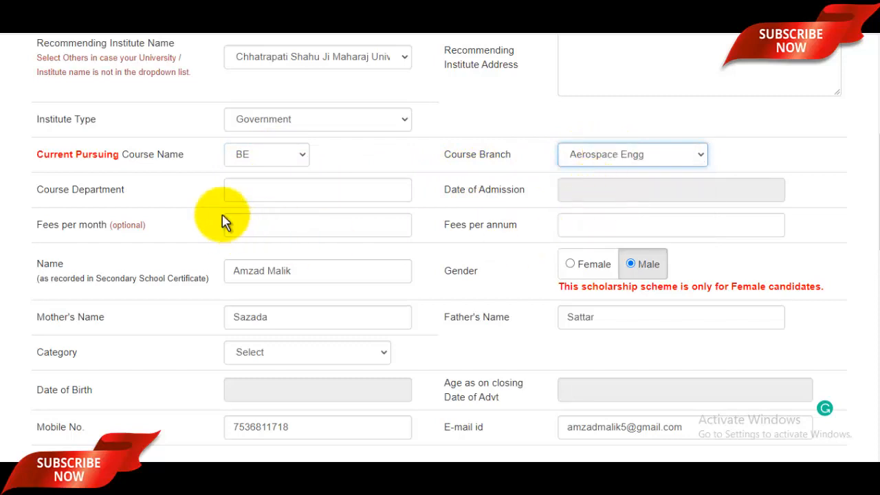
# - Set the date of admission for the current course to 23-Jul-2020
pyautogui.click(277, 192)
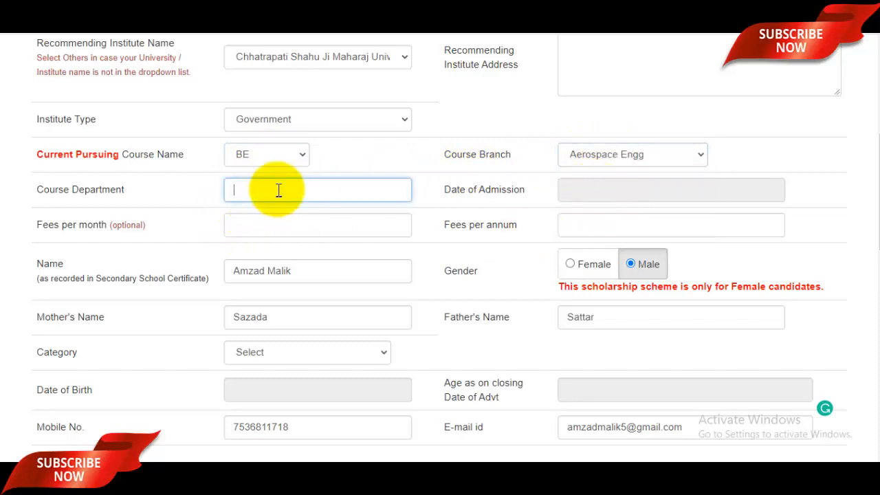
pyautogui.click(637, 191)
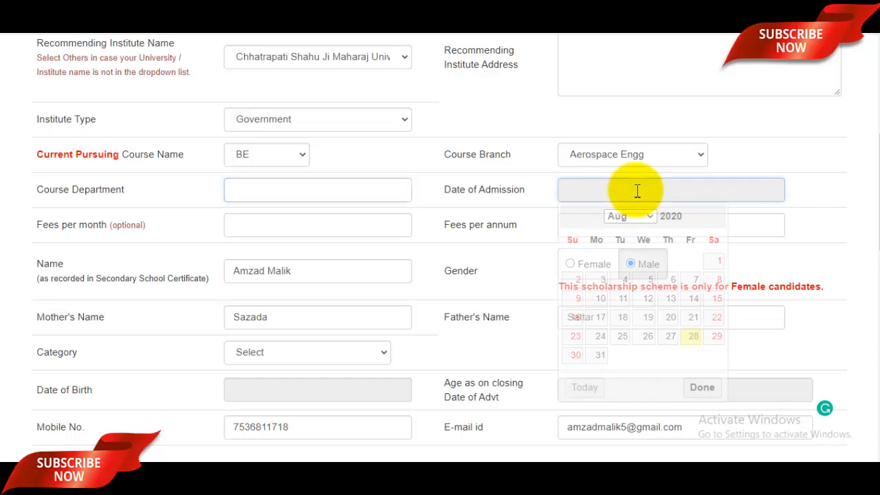
pyautogui.click(637, 218)
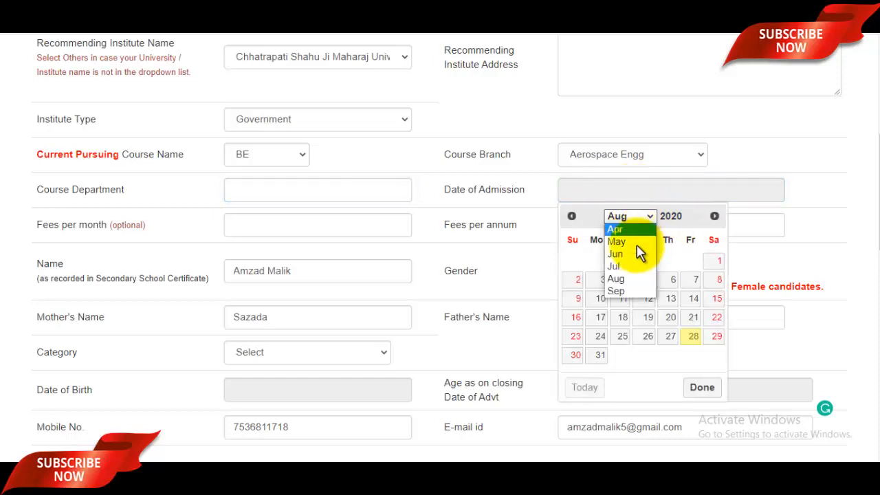
pyautogui.click(622, 266)
pyautogui.click(668, 318)
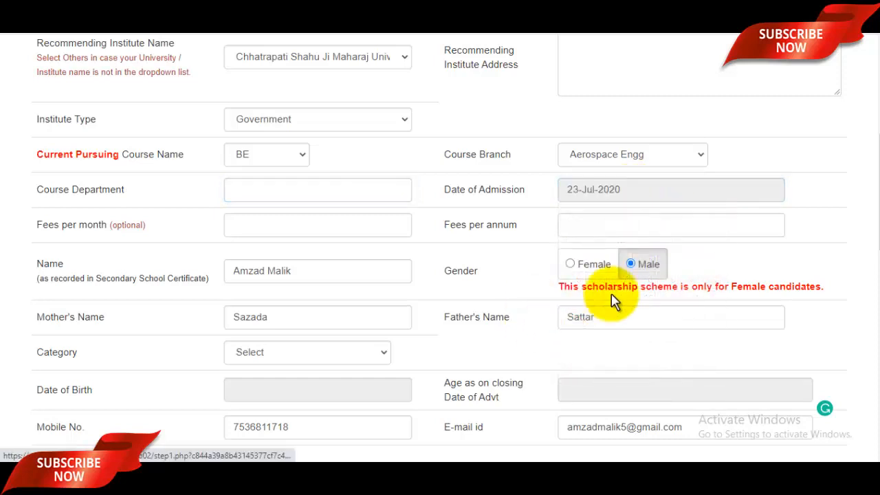
# - Set the applicant's gender to Female in the personal details
pyautogui.click(253, 232)
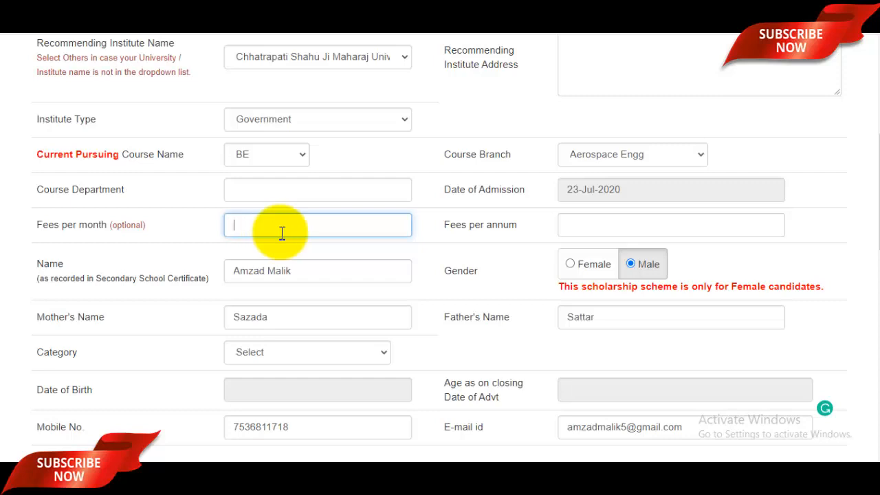
pyautogui.click(581, 229)
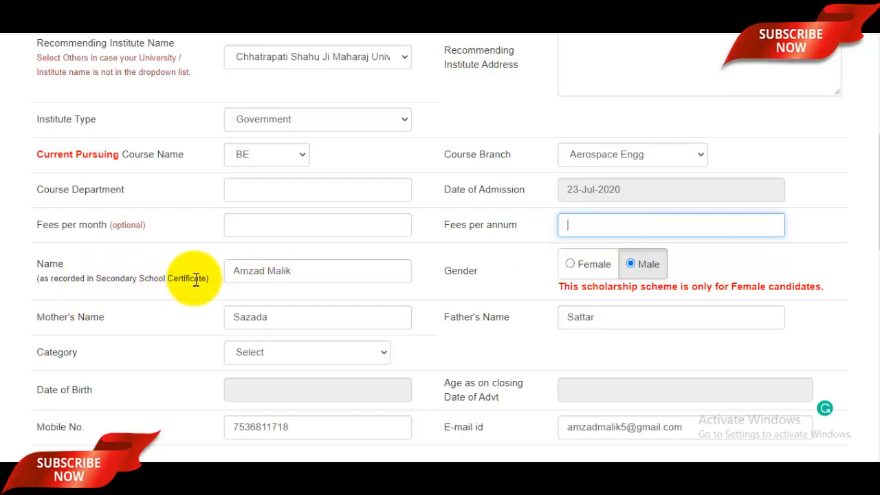
pyautogui.click(320, 272)
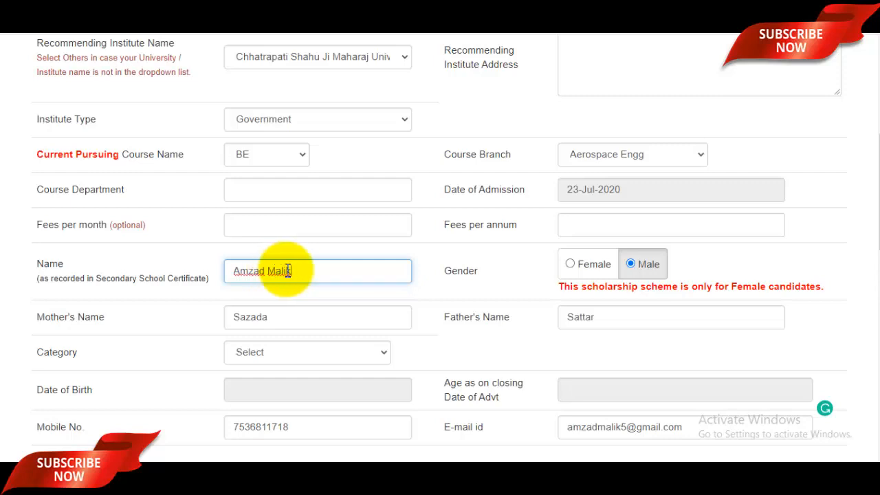
pyautogui.click(572, 267)
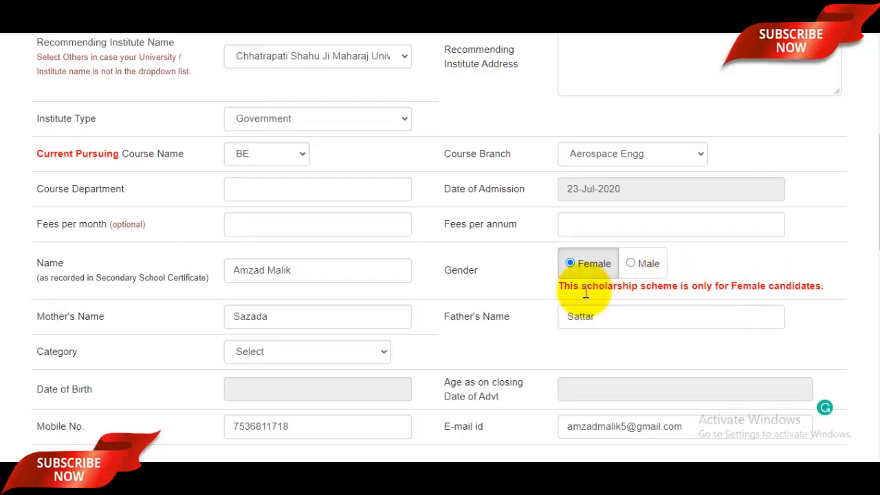
# - Set the applicant's category to GENERAL in the personal details
pyautogui.scroll(-2, 577, 292)
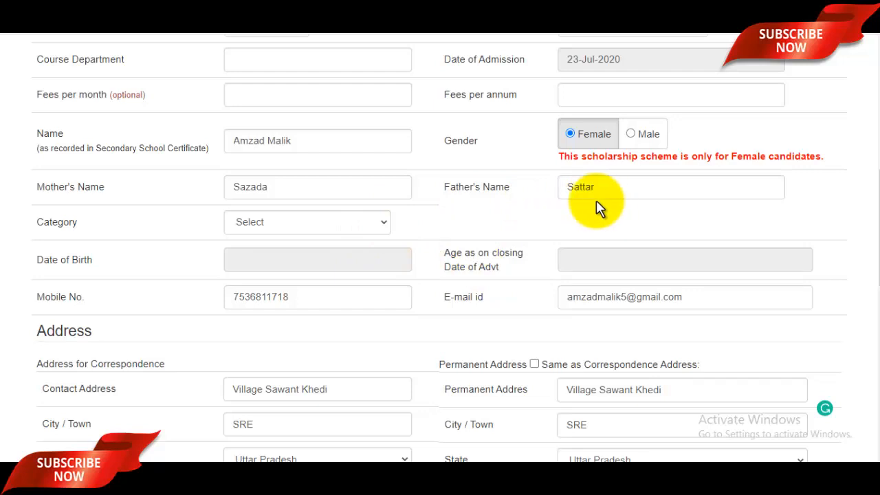
pyautogui.click(274, 198)
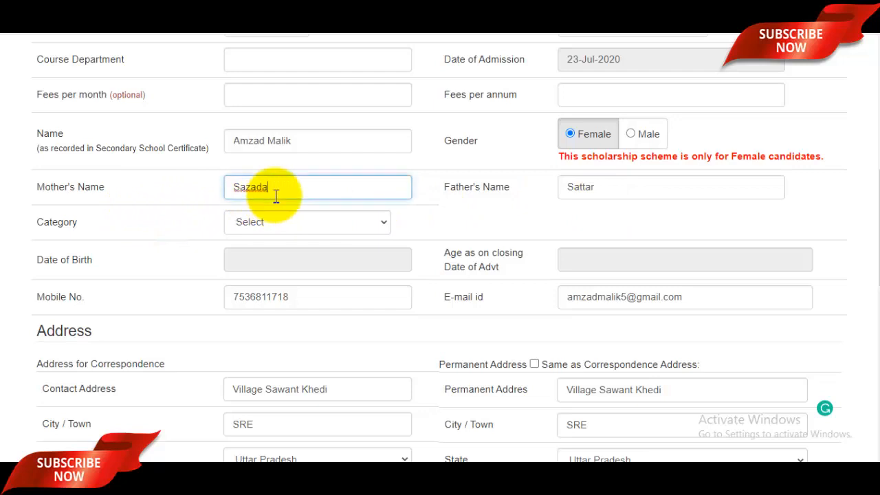
pyautogui.click(627, 197)
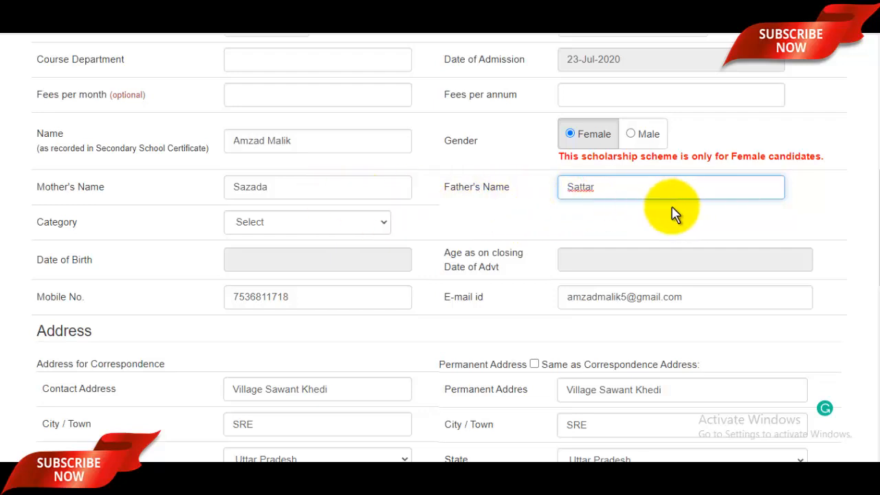
pyautogui.click(320, 224)
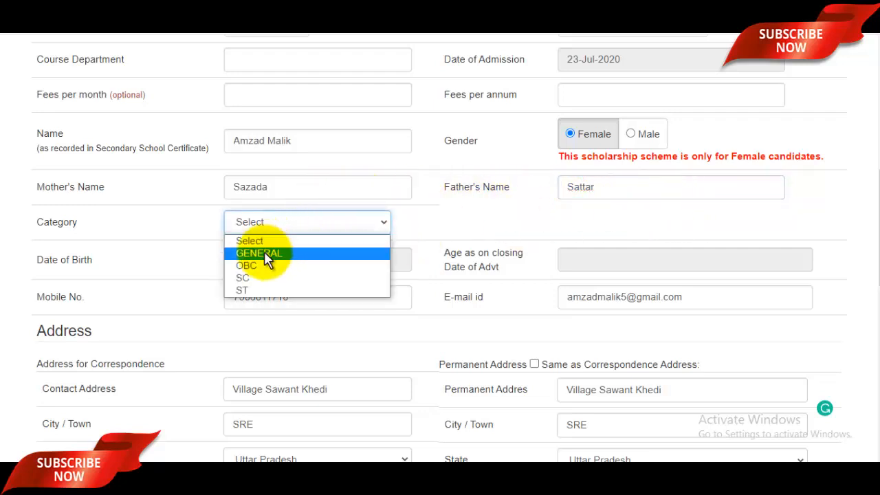
pyautogui.click(264, 252)
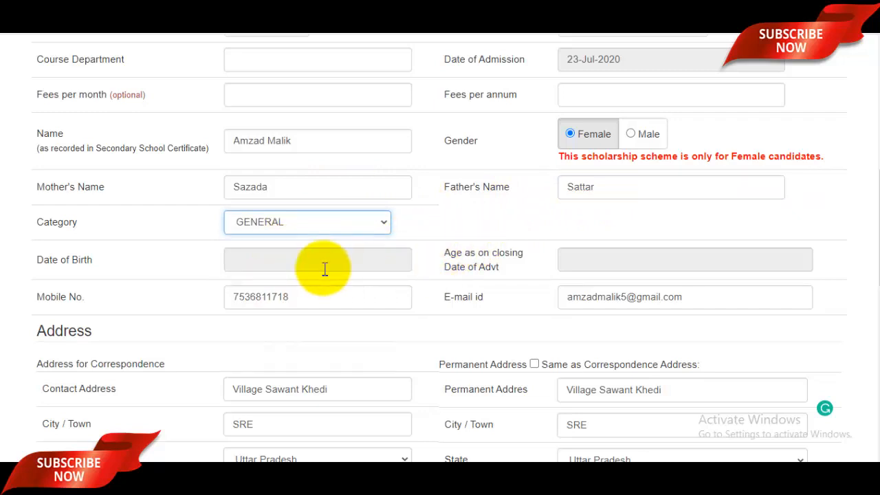
# - Fill in the applicant's date of birth by choosing its year, month and day
pyautogui.click(324, 268)
pyautogui.click(336, 286)
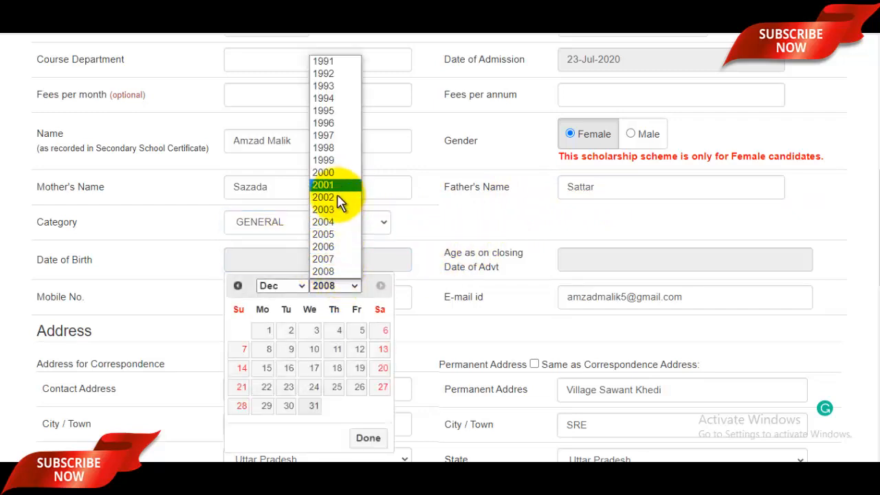
pyautogui.click(334, 143)
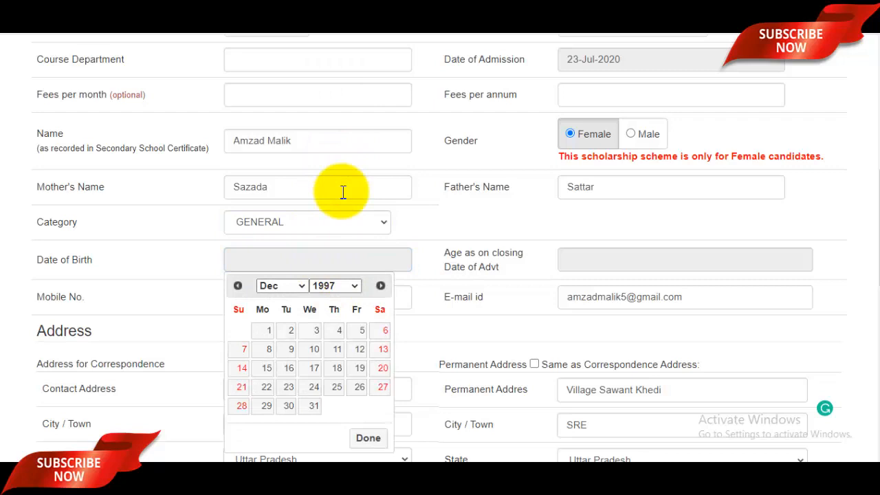
pyautogui.click(292, 292)
pyautogui.click(285, 347)
pyautogui.click(362, 330)
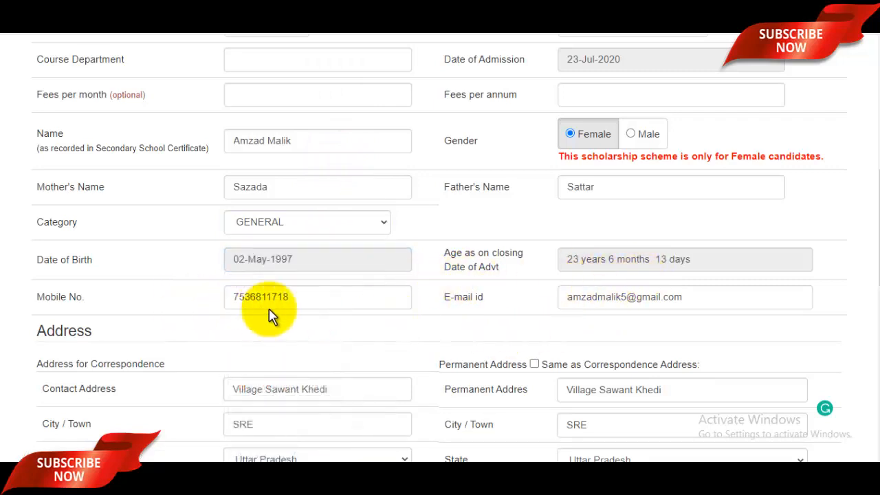
# - Mark the permanent address as the same as the correspondence address
pyautogui.scroll(-1, 624, 294)
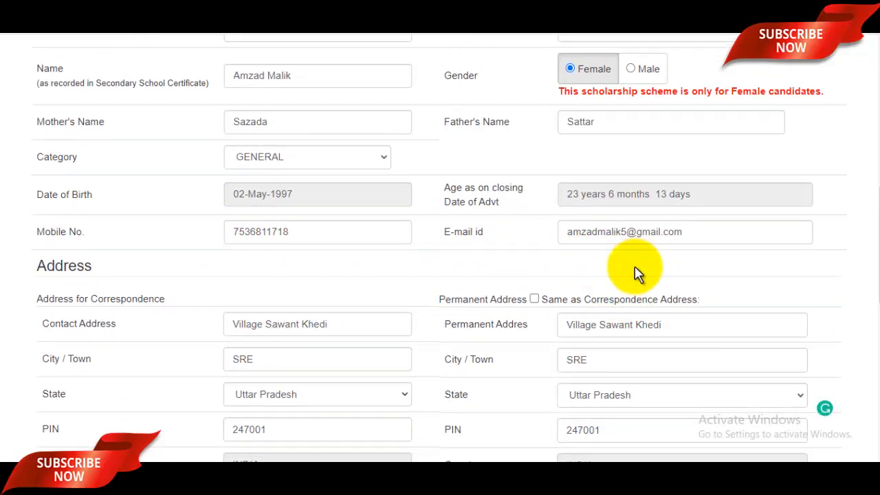
pyautogui.scroll(-2, 636, 272)
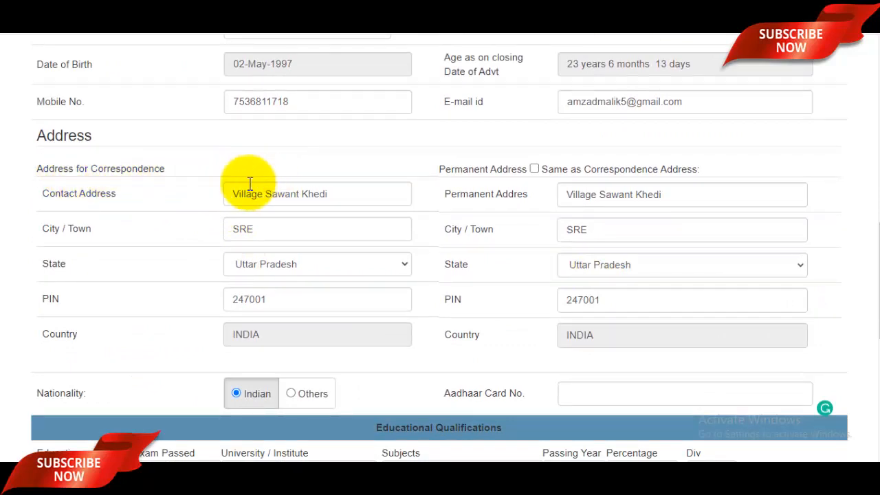
pyautogui.click(364, 192)
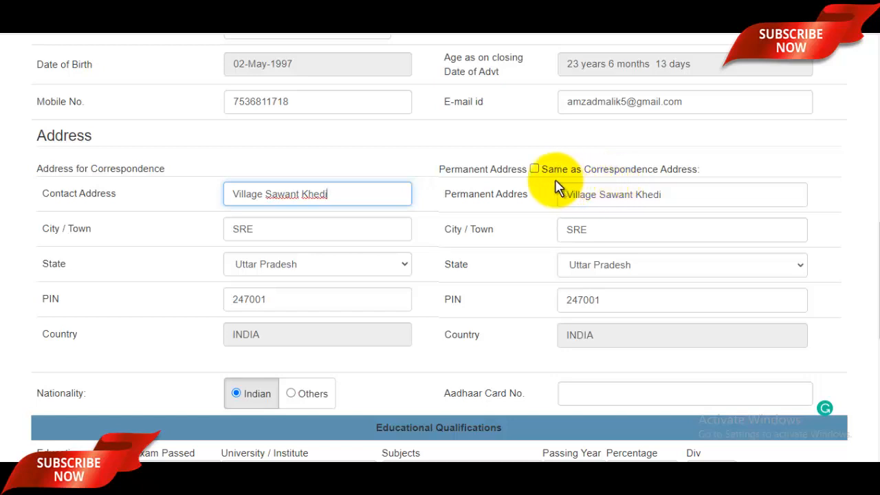
pyautogui.click(535, 168)
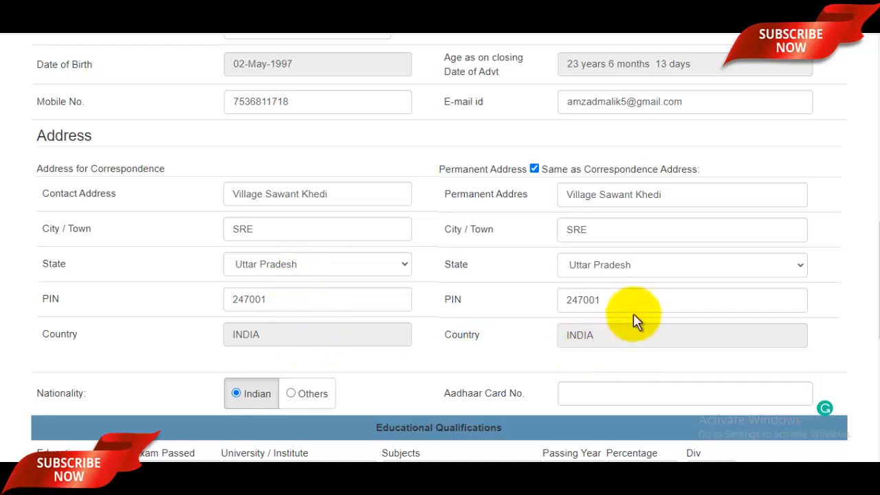
# - Fill in the 10+2 qualification with Intermediate as the exam passed, UP Board as the institute and PCM as the subjects
pyautogui.scroll(-2, 646, 292)
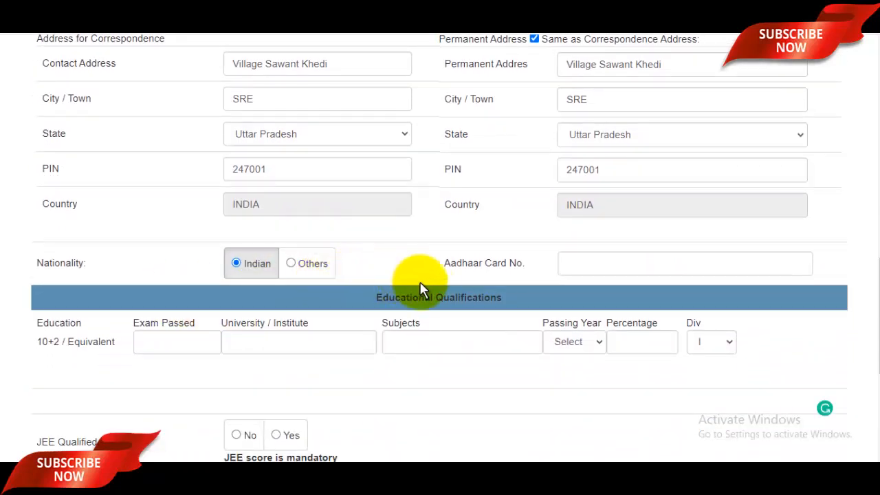
pyautogui.click(627, 265)
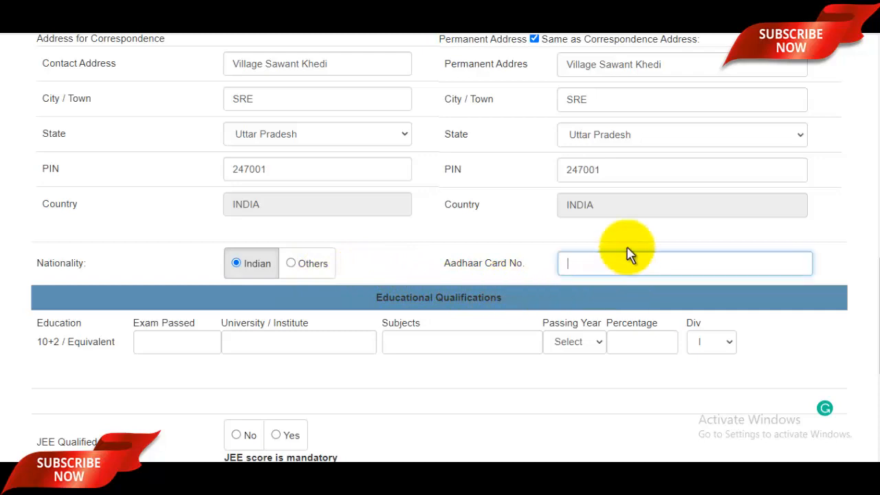
pyautogui.scroll(-2, 618, 253)
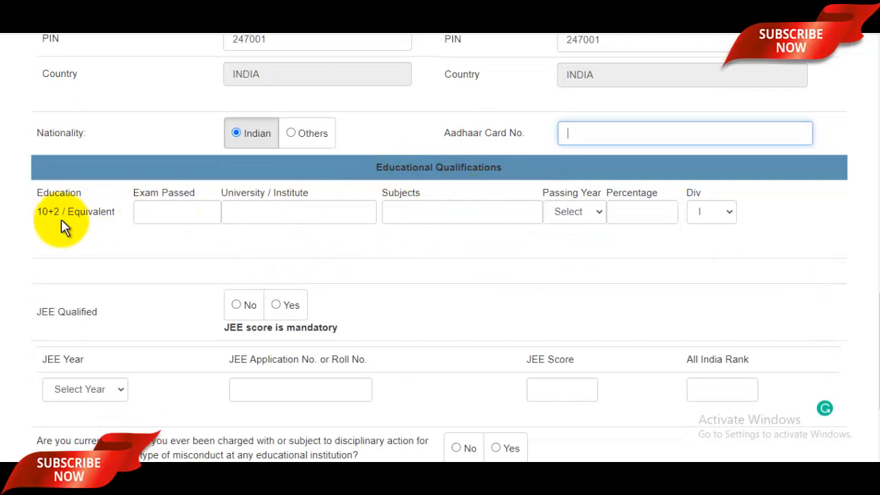
pyautogui.click(164, 217)
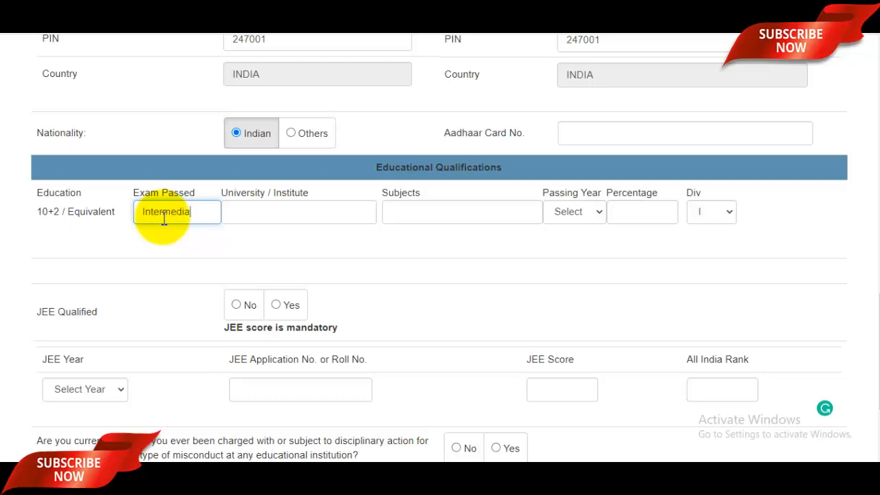
pyautogui.click(300, 211)
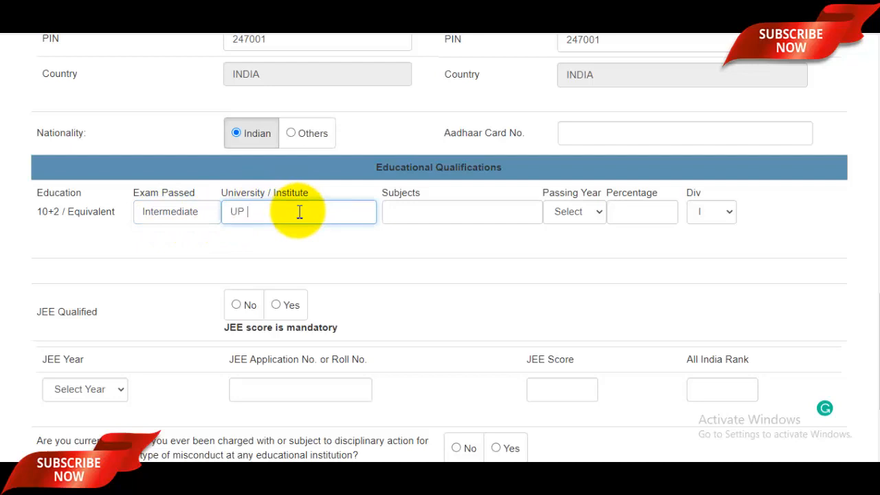
pyautogui.write('UP Board')
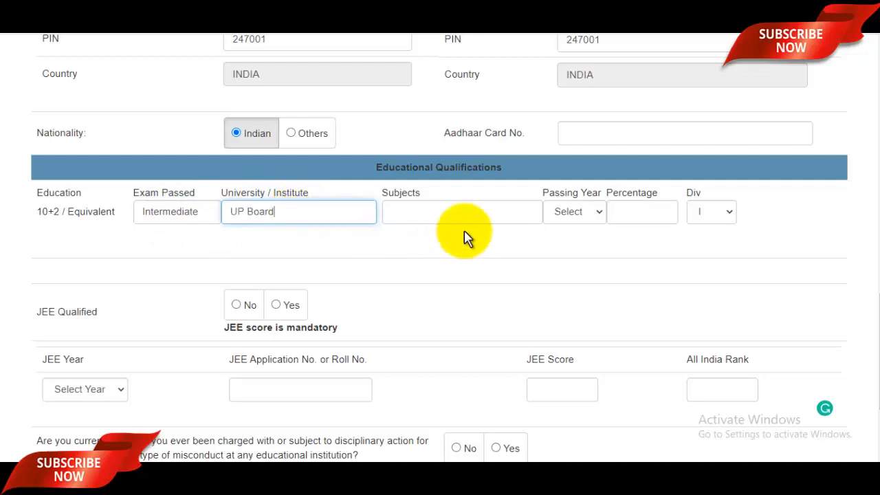
pyautogui.click(464, 208)
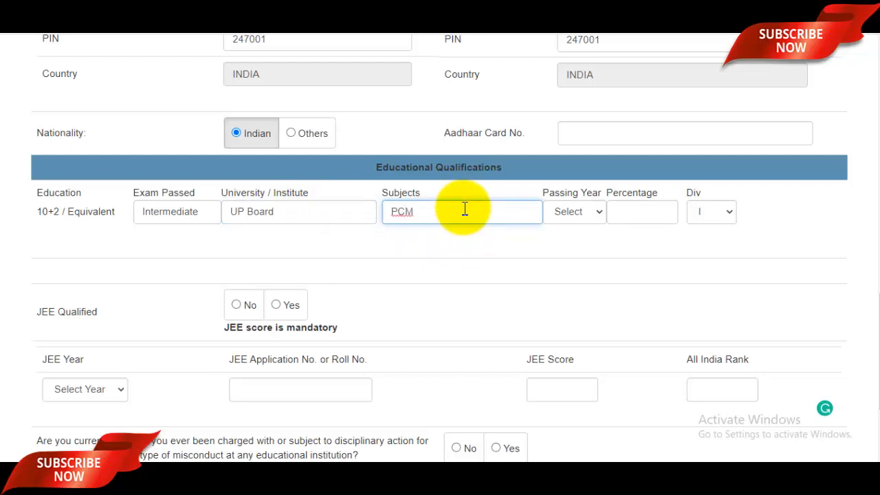
# - Complete the 10+2 qualification with passing year 2010, percentage 96.25 and division I
pyautogui.click(579, 213)
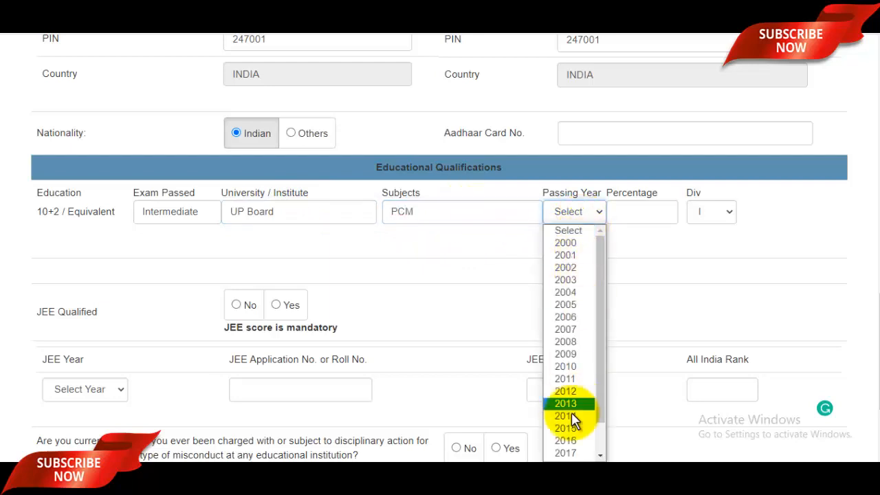
pyautogui.click(570, 370)
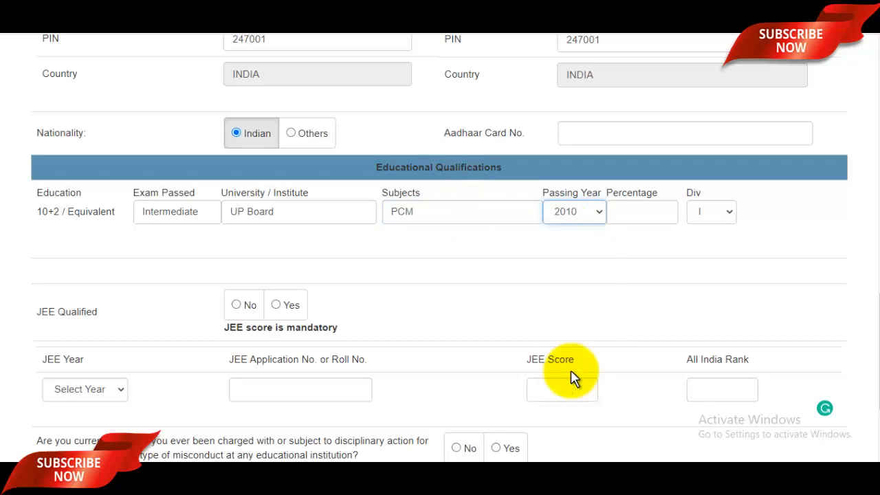
pyautogui.click(653, 217)
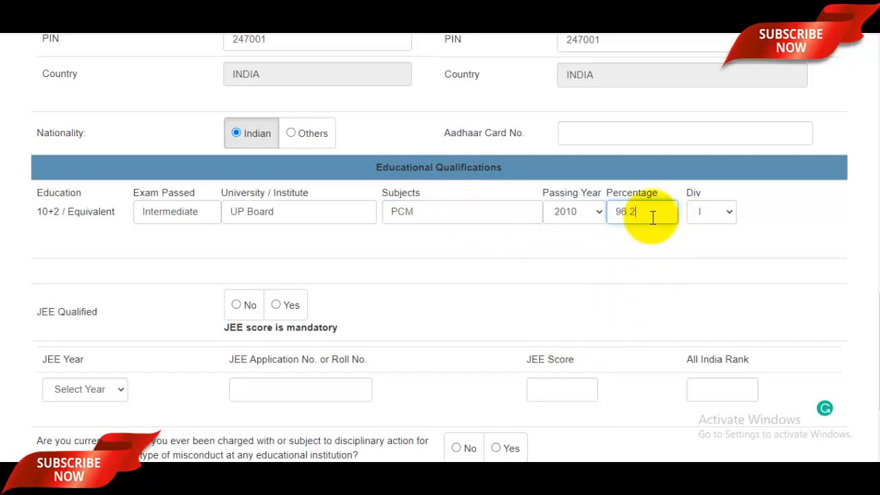
pyautogui.click(718, 214)
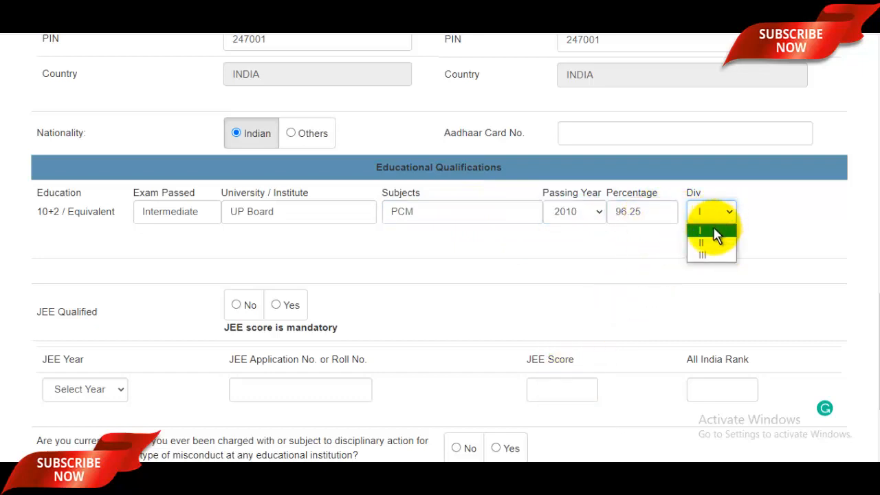
pyautogui.click(777, 240)
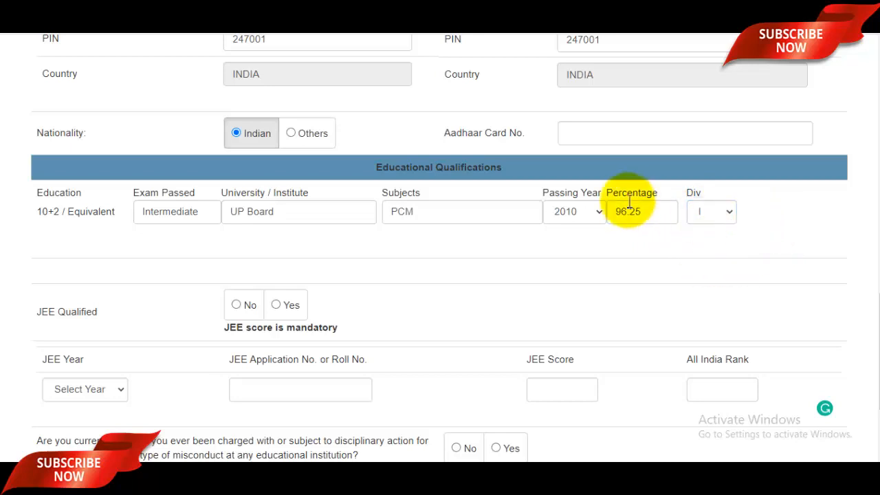
# - Answer Yes to JEE Qualified below the educational qualifications
pyautogui.scroll(-2, 621, 206)
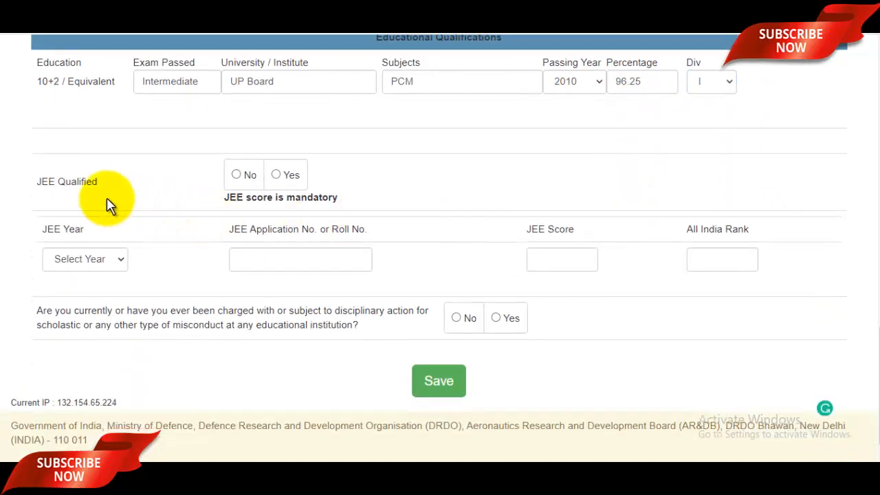
pyautogui.click(286, 179)
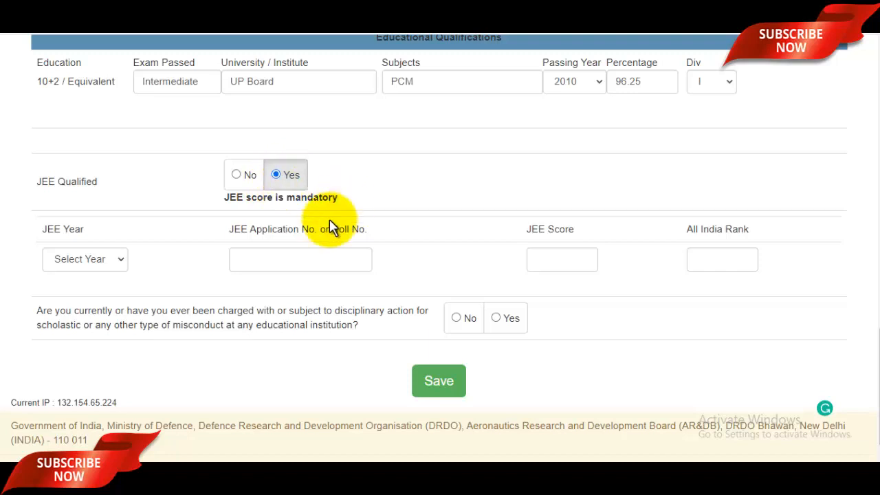
pyautogui.scroll(-1, 288, 240)
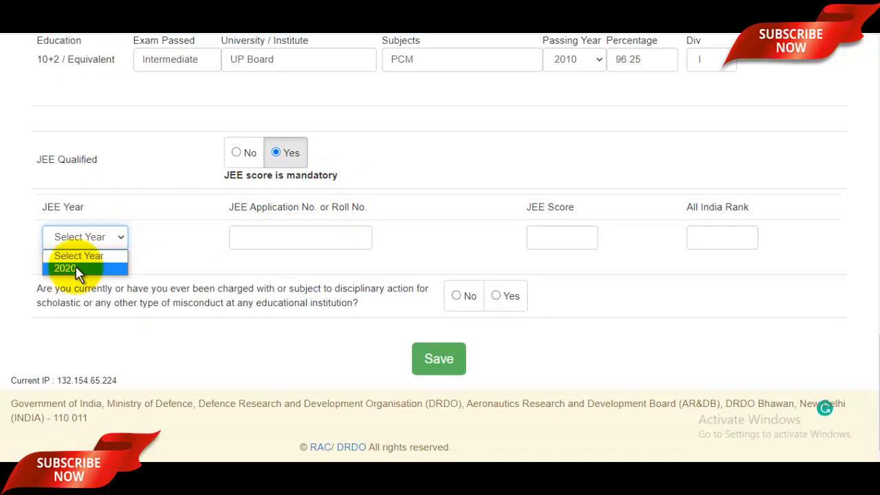
# - Set the JEE year to 2020 and go through the JEE application number, score and All India Rank fields
pyautogui.click(77, 268)
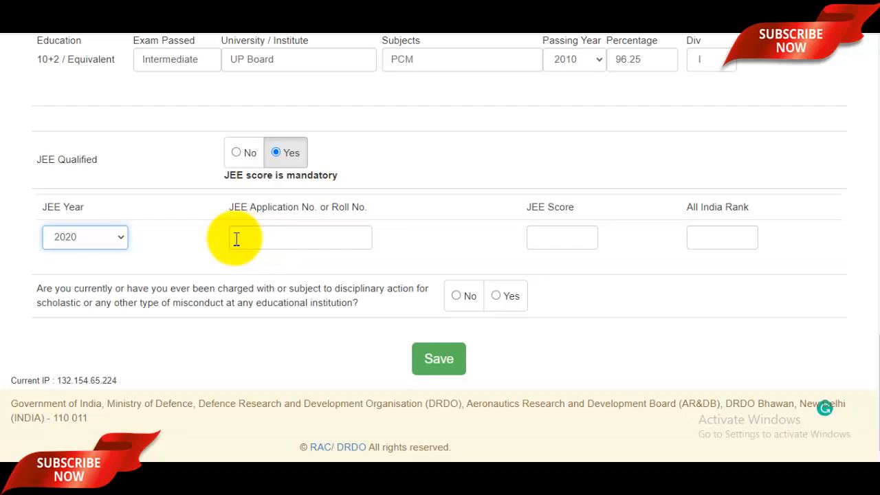
pyautogui.click(316, 238)
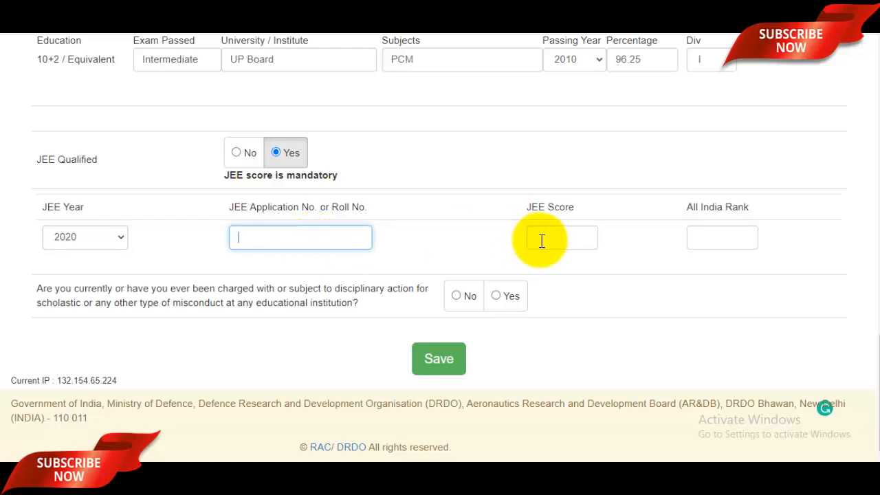
pyautogui.click(573, 242)
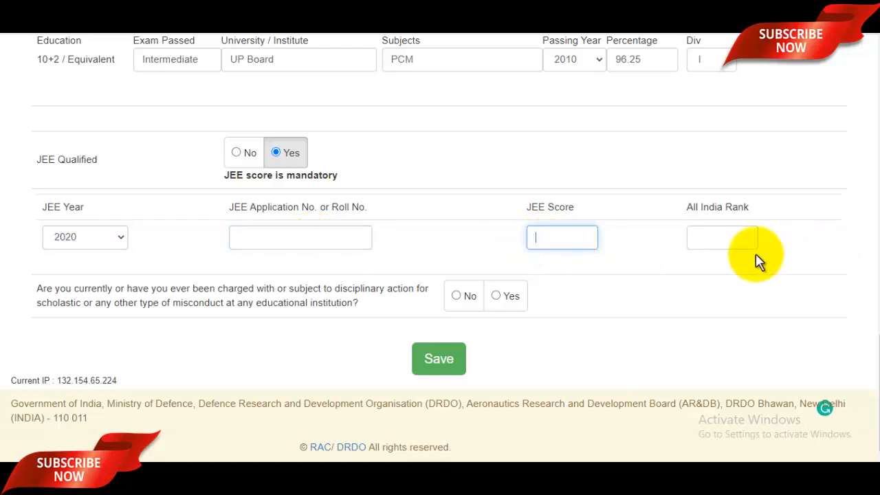
pyautogui.click(735, 240)
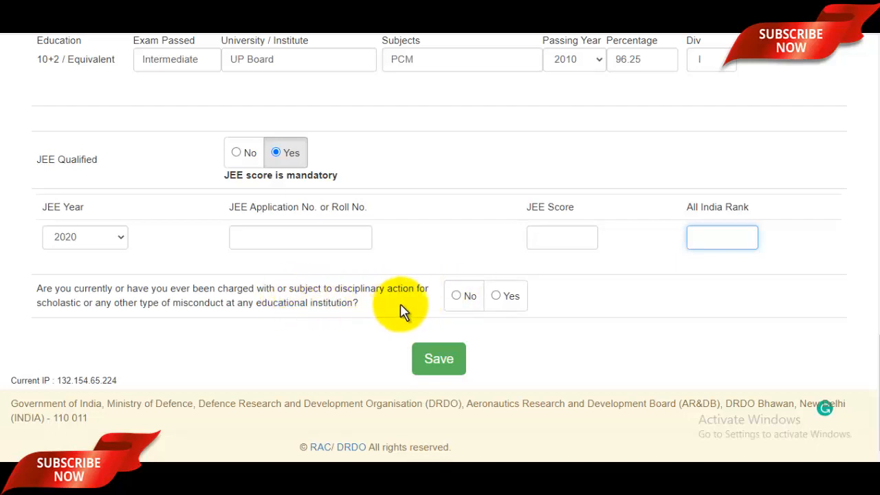
# - Answer No to the disciplinary action question and save the personal details
pyautogui.click(463, 296)
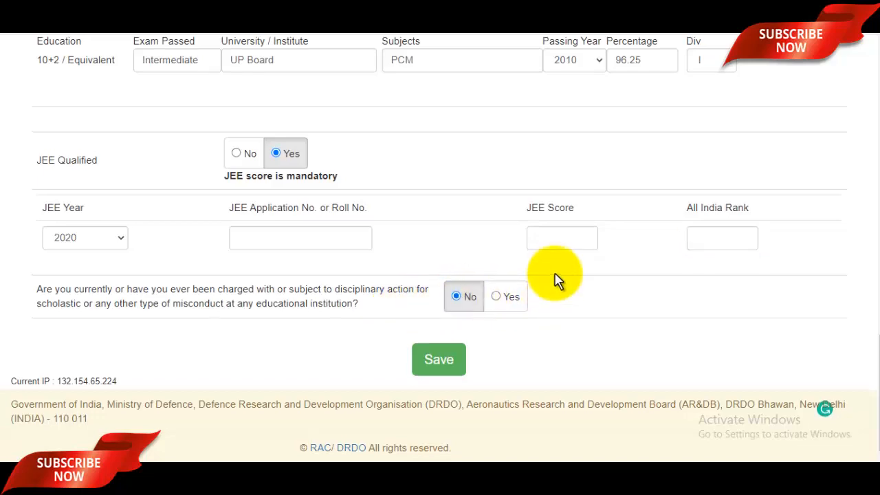
pyautogui.scroll(15, 556, 280)
pyautogui.scroll(-15, 557, 280)
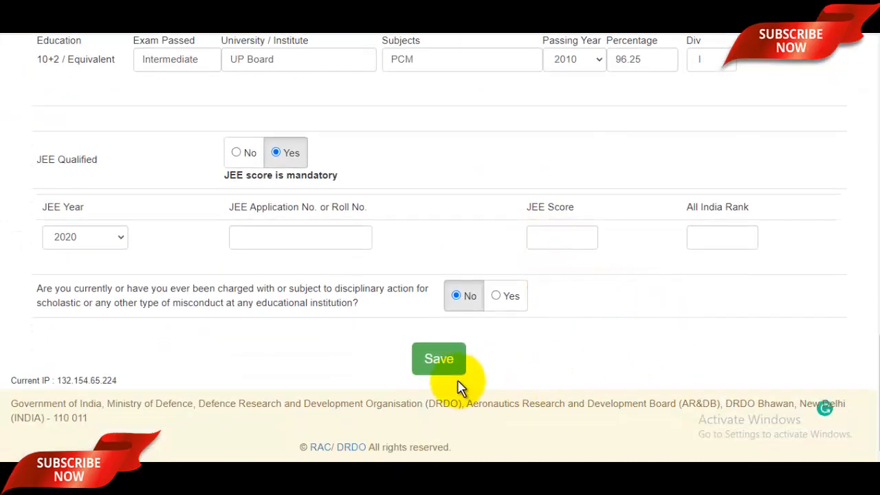
pyautogui.click(439, 359)
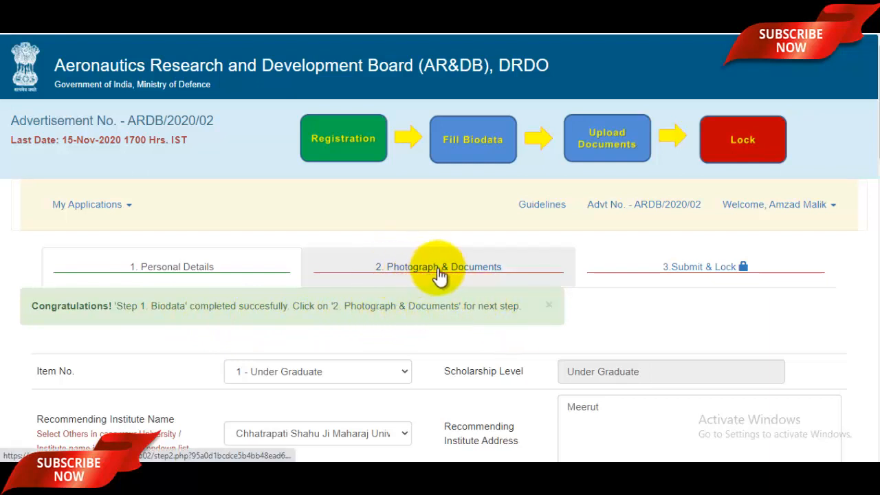
# - Open the Photograph & Documents step and attach MarkSheet from the Pictures folder as the 10+2 or equivalent certificate
pyautogui.click(530, 271)
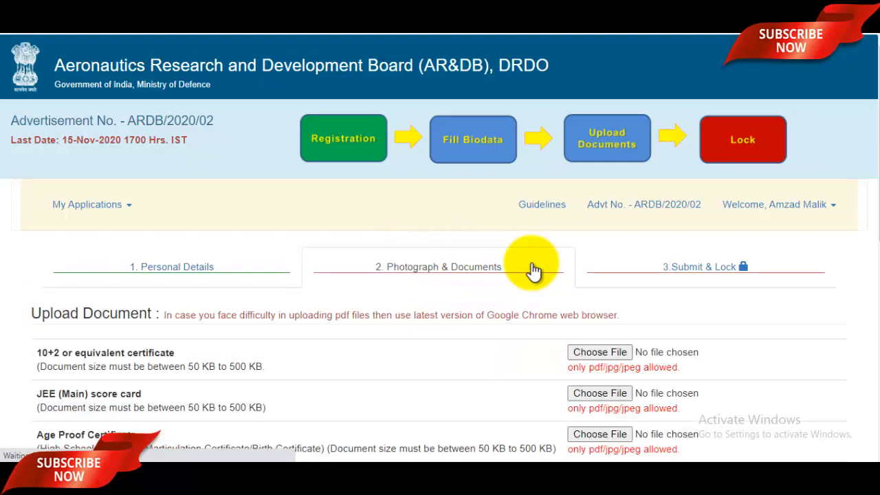
pyautogui.scroll(-1, 530, 271)
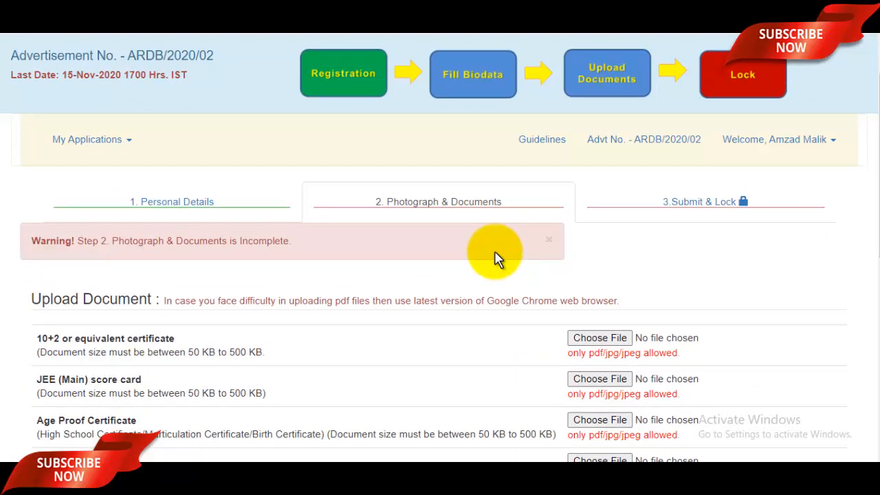
pyautogui.scroll(-2, 488, 288)
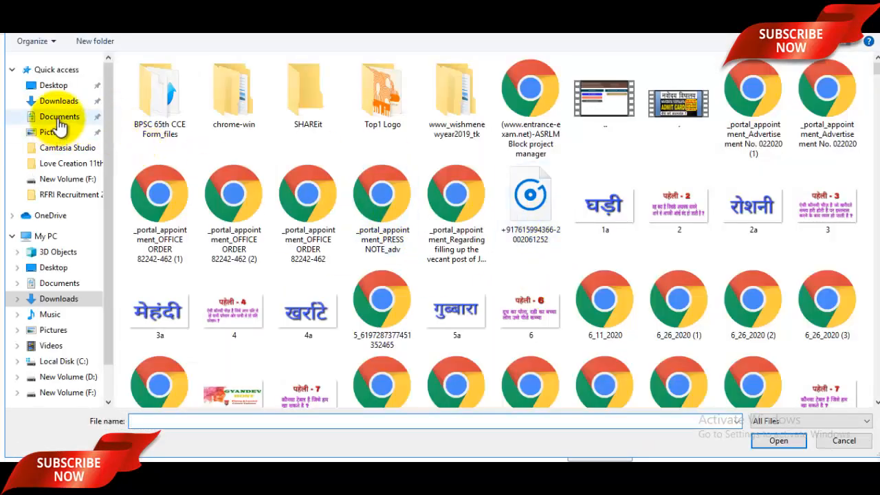
pyautogui.click(59, 118)
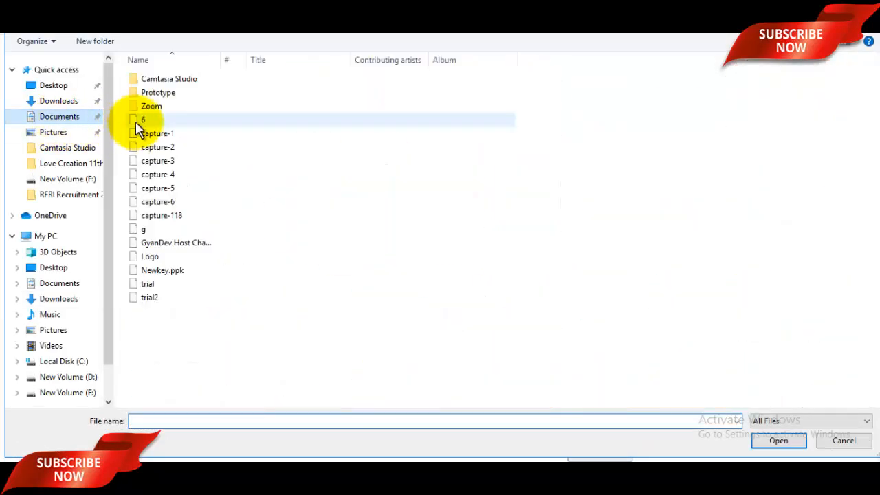
pyautogui.click(62, 134)
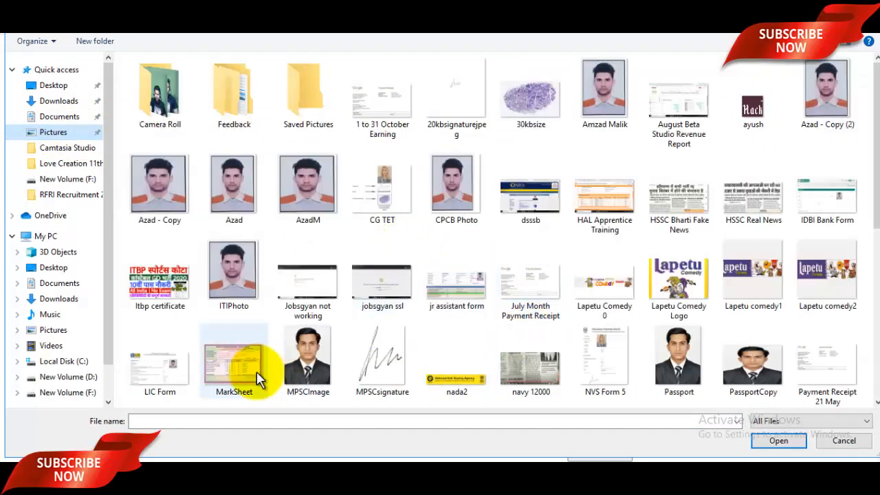
pyautogui.click(245, 371)
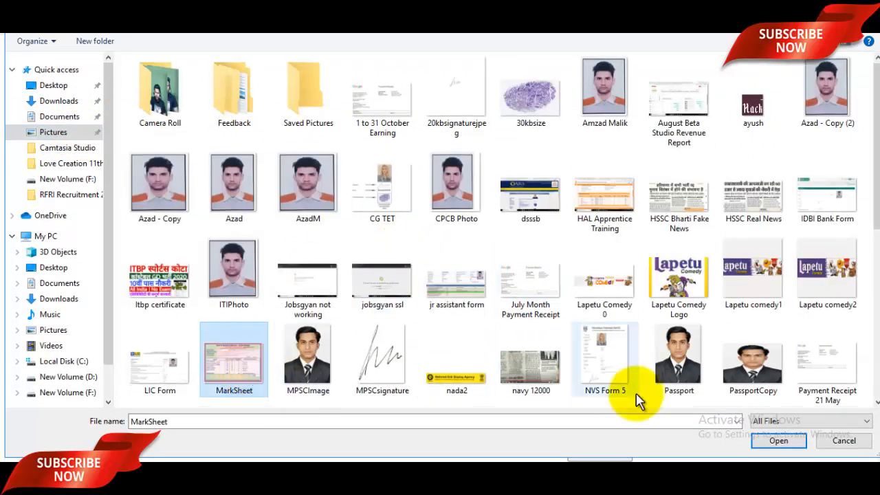
pyautogui.click(789, 445)
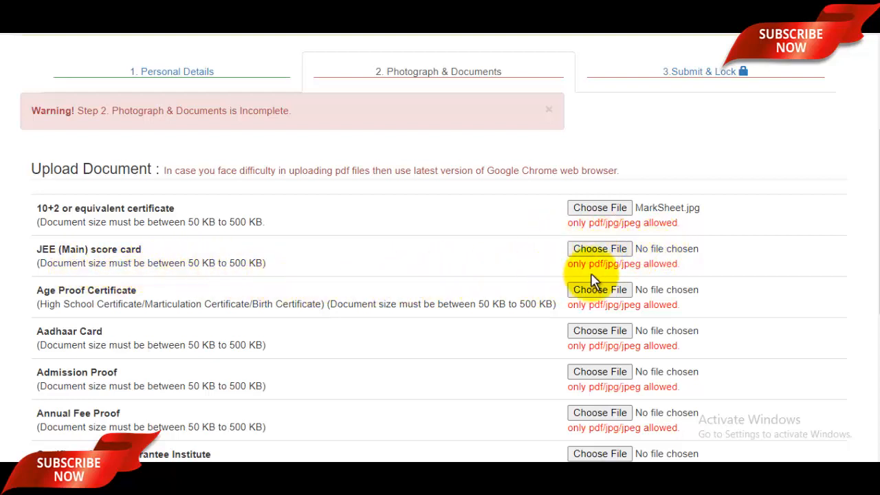
# - Examine the remaining document upload requirements and the attached format for the Grantee Institute certificate
pyautogui.scroll(-1, 588, 251)
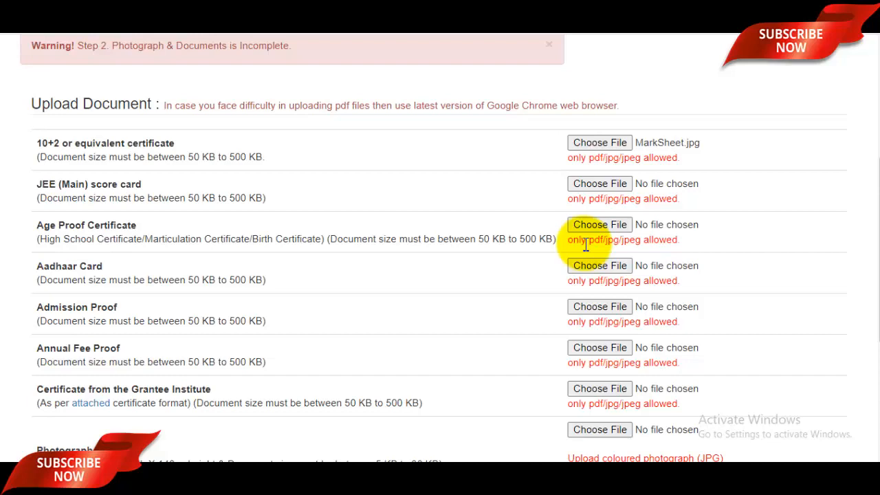
pyautogui.scroll(-1, 584, 246)
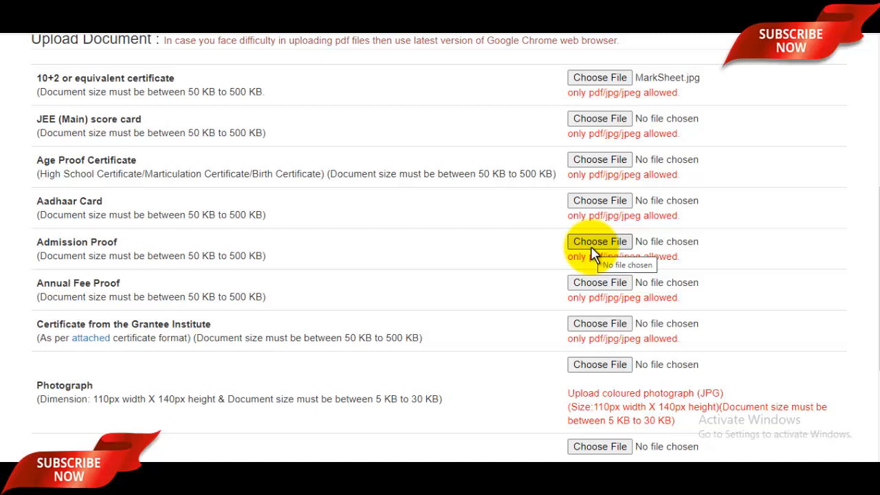
pyautogui.scroll(-2, 592, 253)
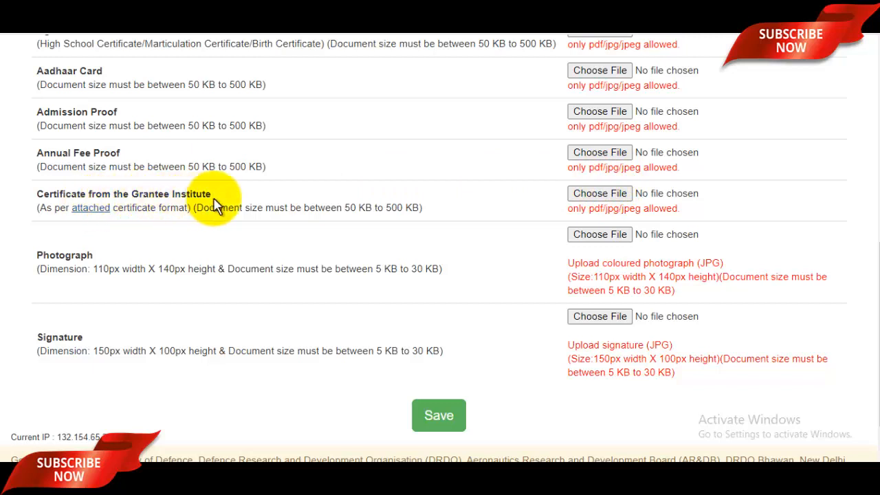
pyautogui.click(99, 213)
pyautogui.scroll(-3, 499, 147)
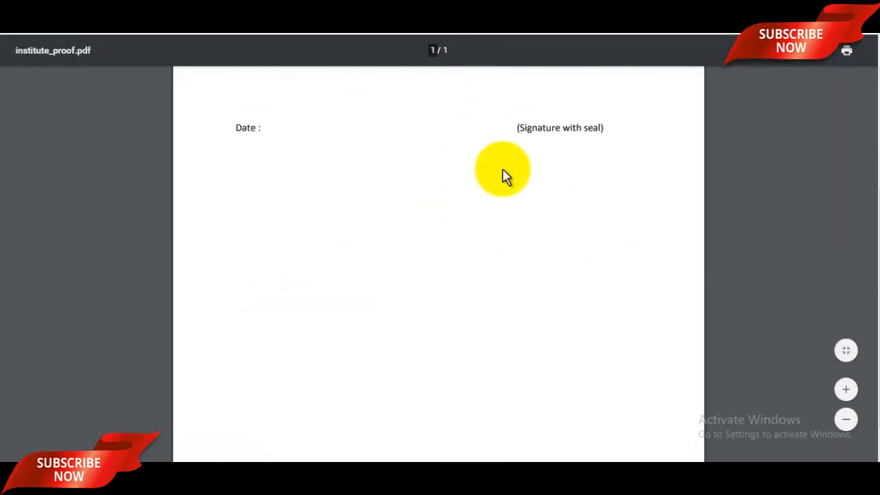
pyautogui.scroll(4, 501, 175)
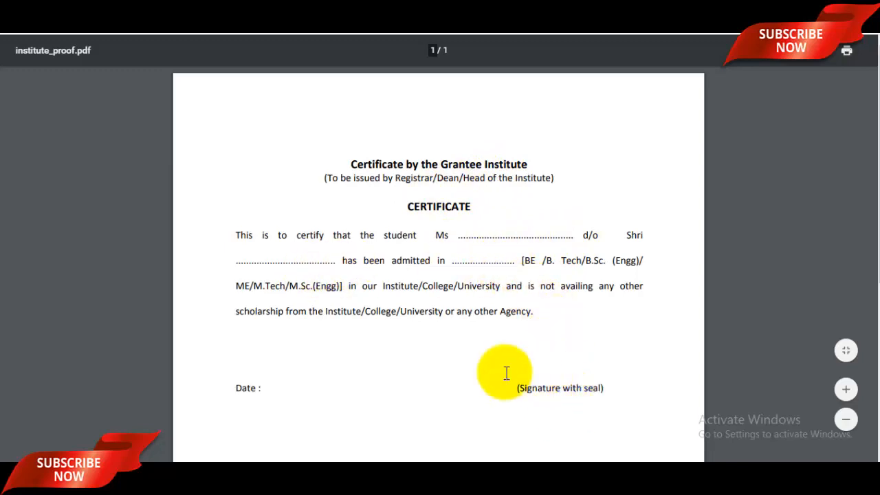
pyautogui.scroll(-2, 506, 373)
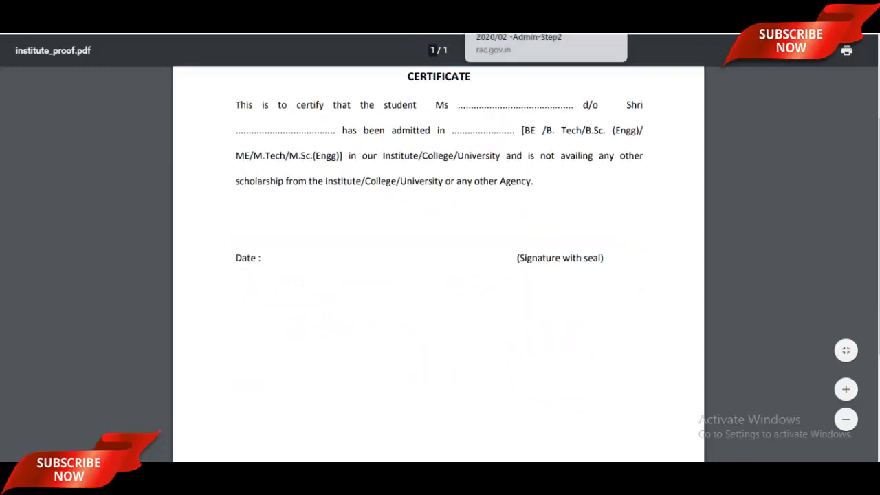
pyautogui.click(516, 11)
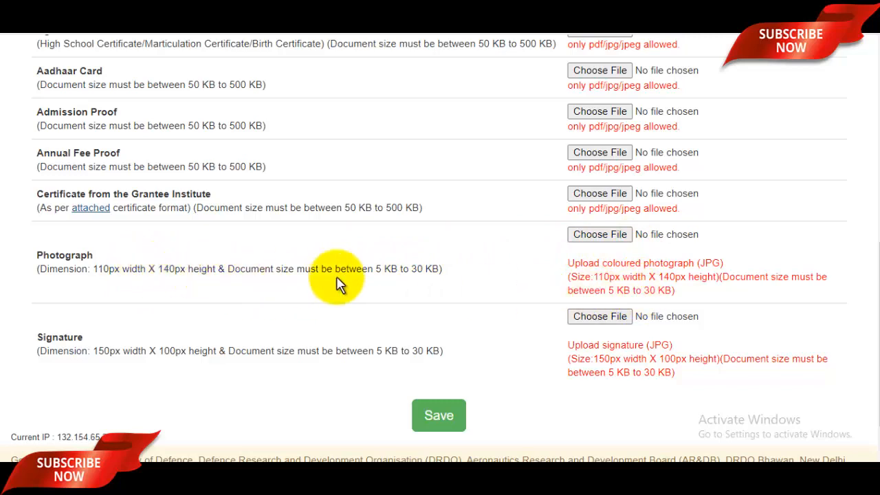
# - Save the Photograph & Documents step and check the uploaded documents, photograph and signature
pyautogui.scroll(-2, 411, 254)
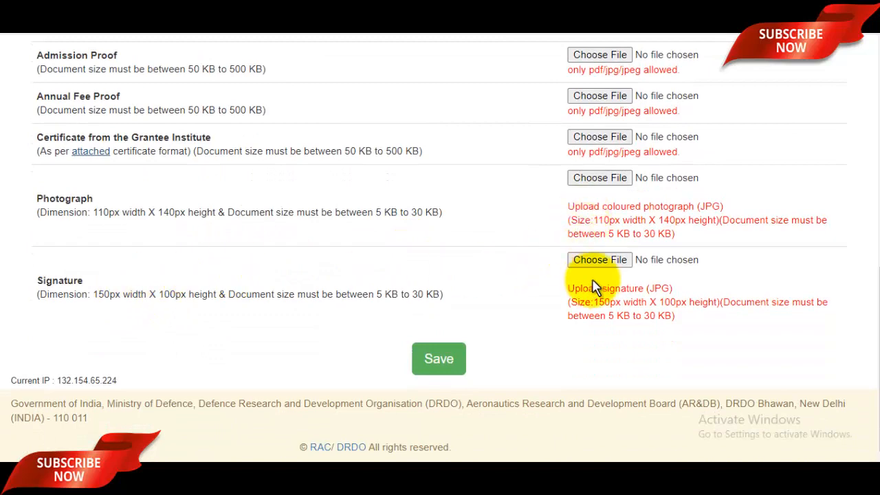
pyautogui.scroll(6, 637, 281)
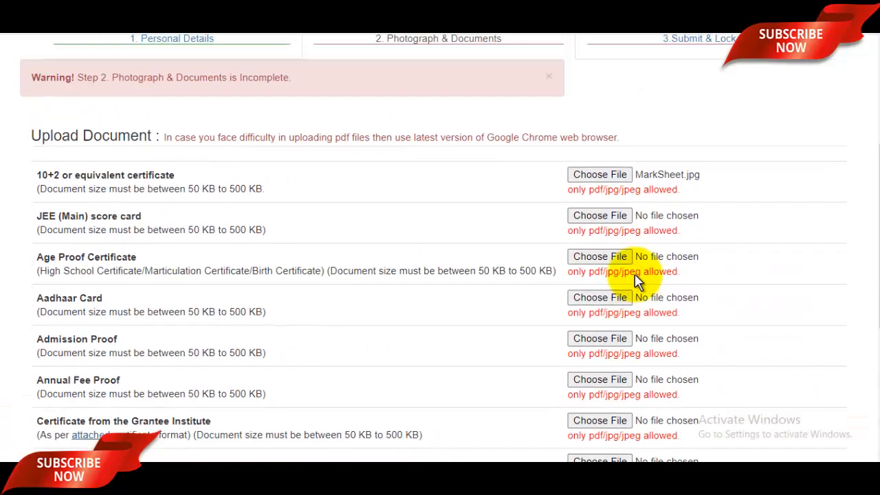
pyautogui.scroll(-6, 639, 247)
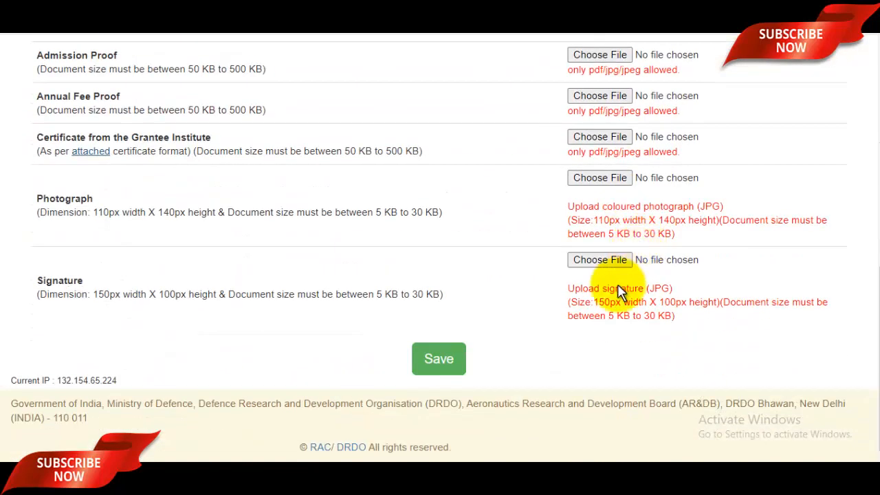
pyautogui.click(465, 359)
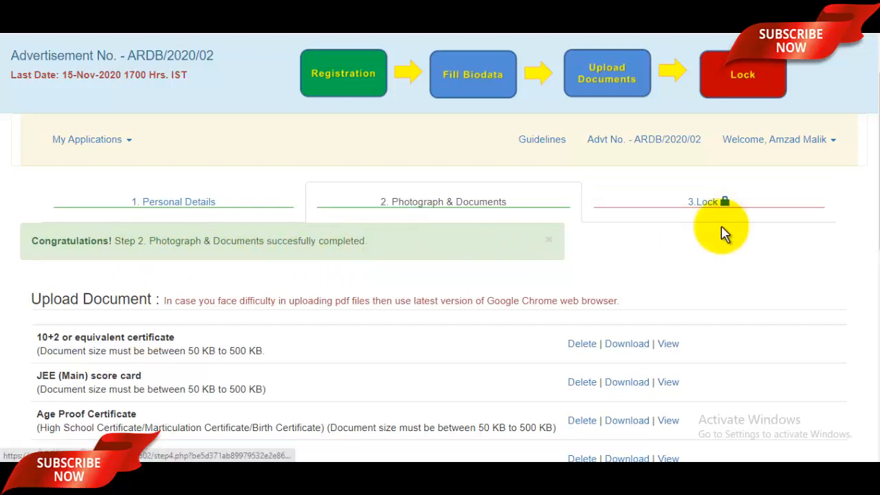
pyautogui.scroll(-7, 700, 229)
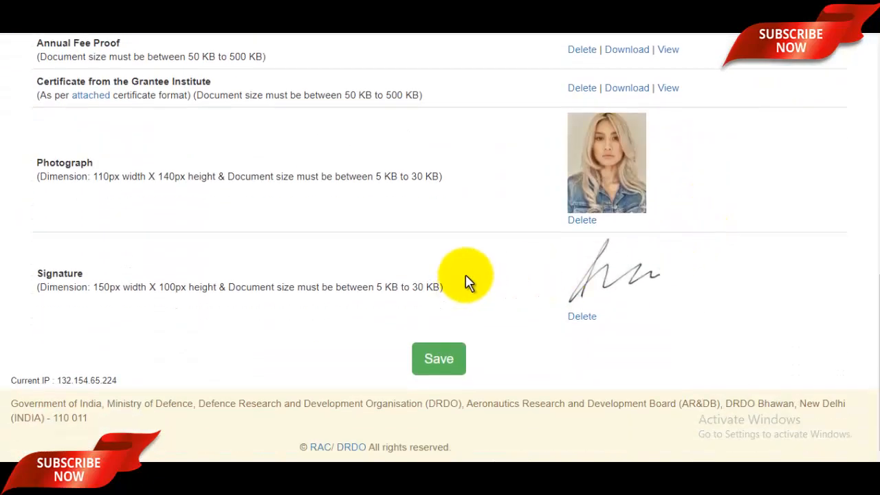
pyautogui.scroll(8, 571, 314)
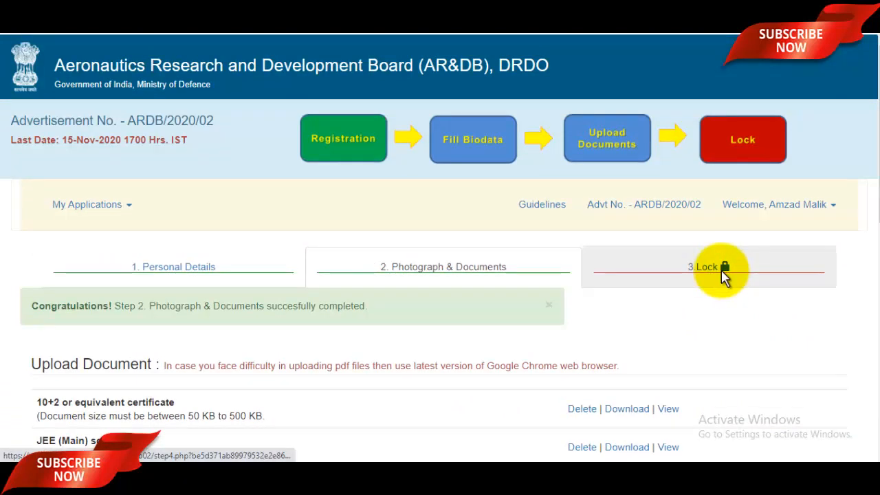
# - Agree to the declaration in the Lock step, then lock the application and confirm it
pyautogui.click(722, 272)
pyautogui.scroll(-2, 644, 271)
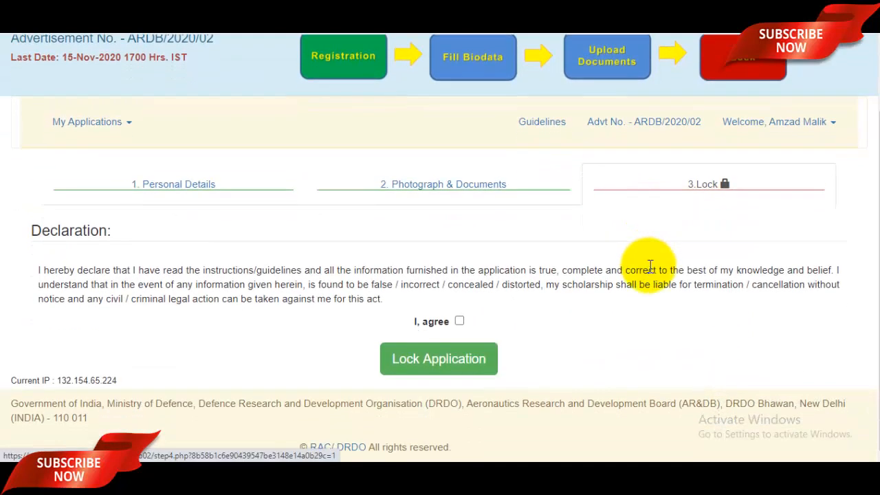
pyautogui.click(459, 322)
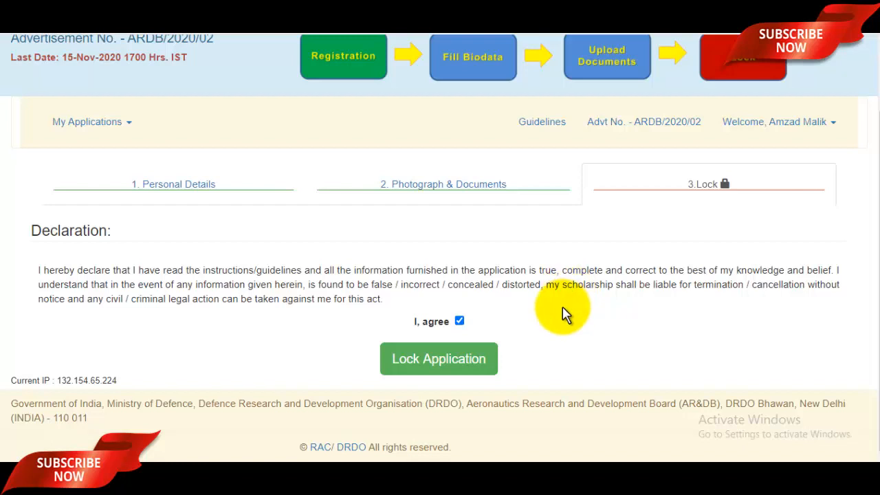
pyautogui.scroll(2, 562, 314)
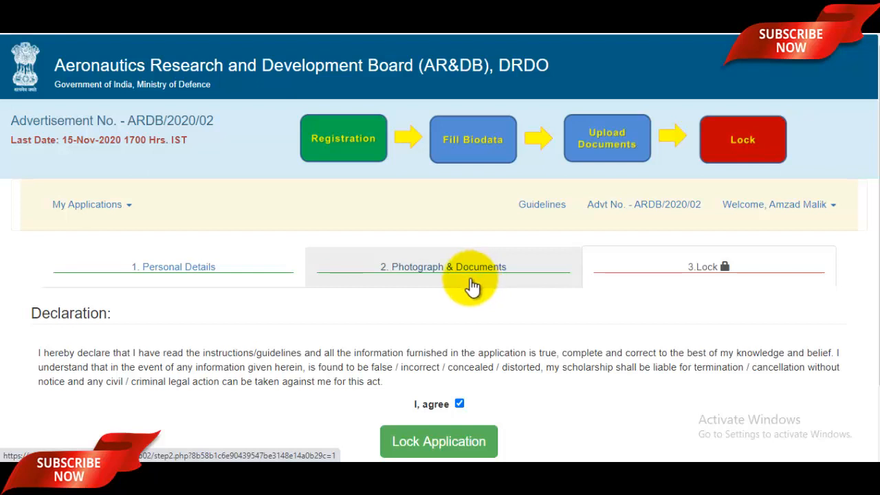
pyautogui.scroll(-1, 473, 285)
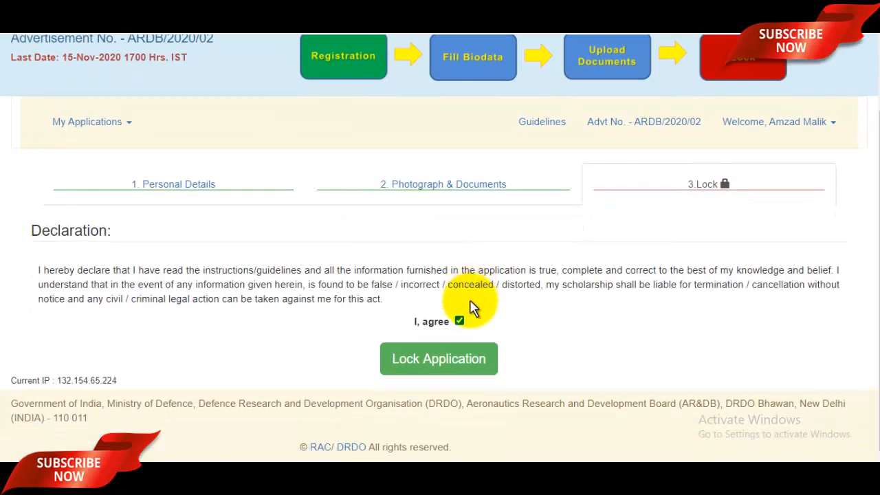
pyautogui.click(455, 363)
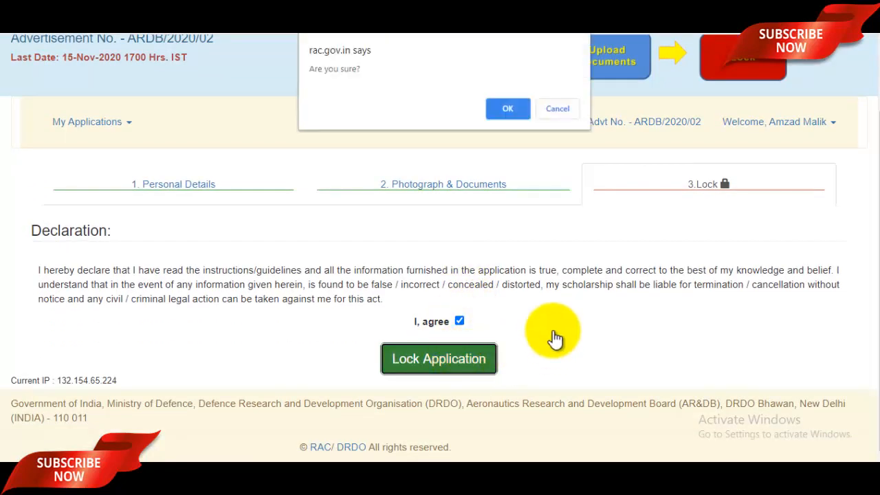
pyautogui.click(506, 110)
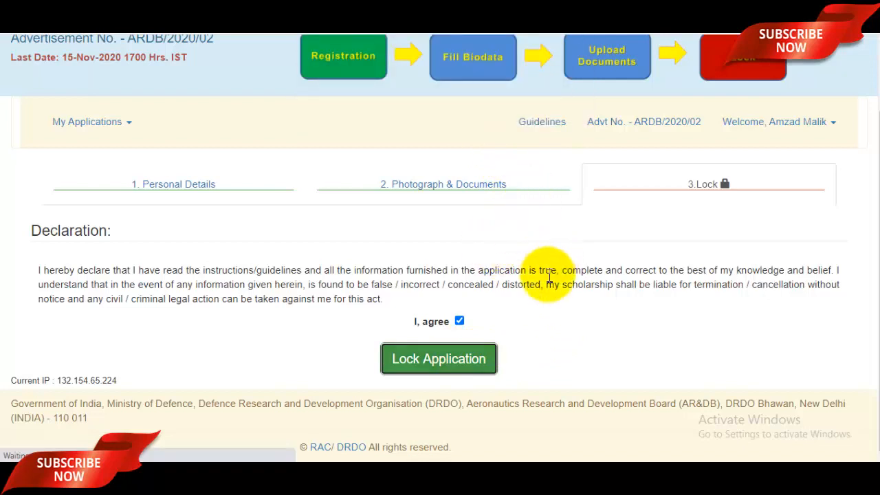
# - Download the locked application for Item No. 1 as a PDF
pyautogui.scroll(-1, 551, 282)
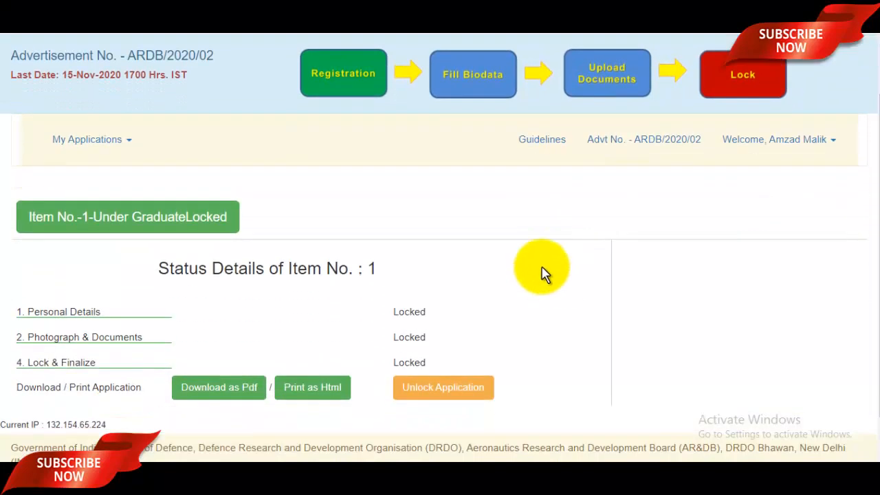
pyautogui.scroll(-1, 315, 214)
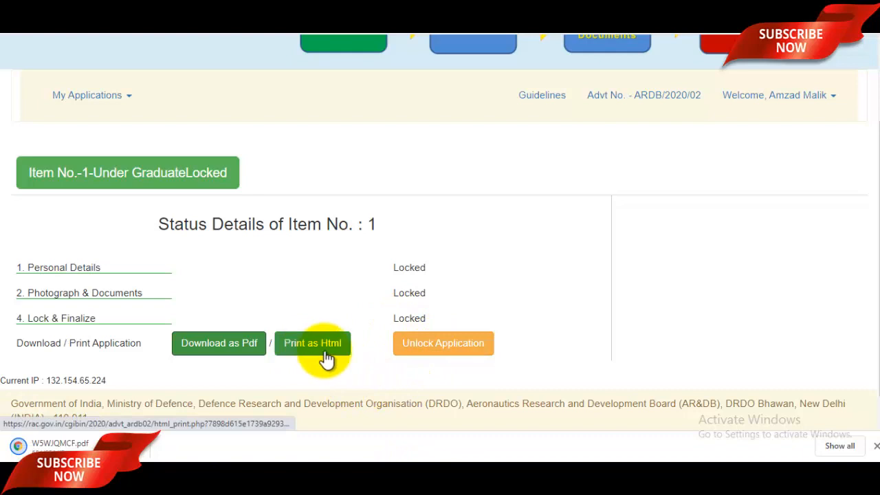
# - Open the downloaded application PDF, review its qualification, course and personal details, and return to the Item No. 1 status page
pyautogui.scroll(-1, 519, 284)
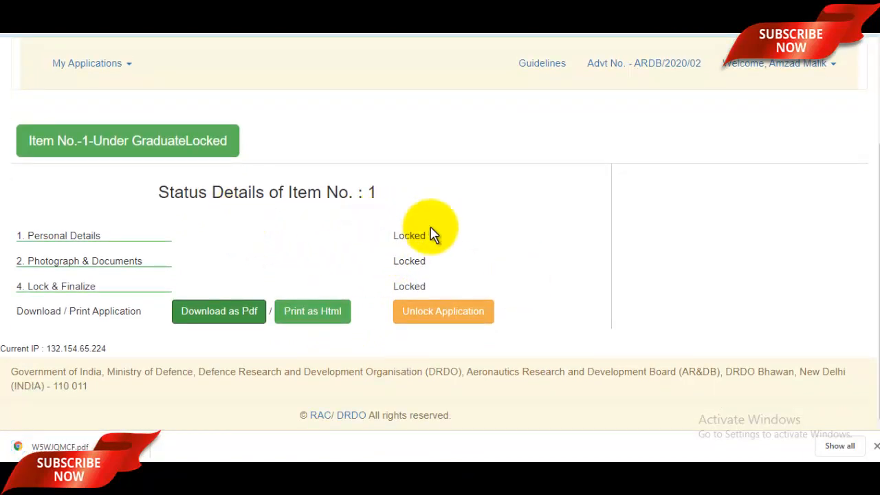
pyautogui.click(142, 452)
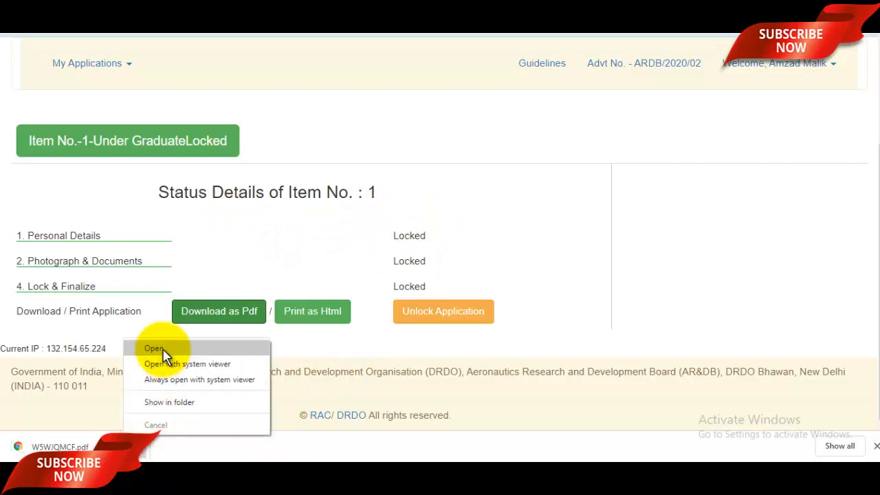
pyautogui.click(192, 348)
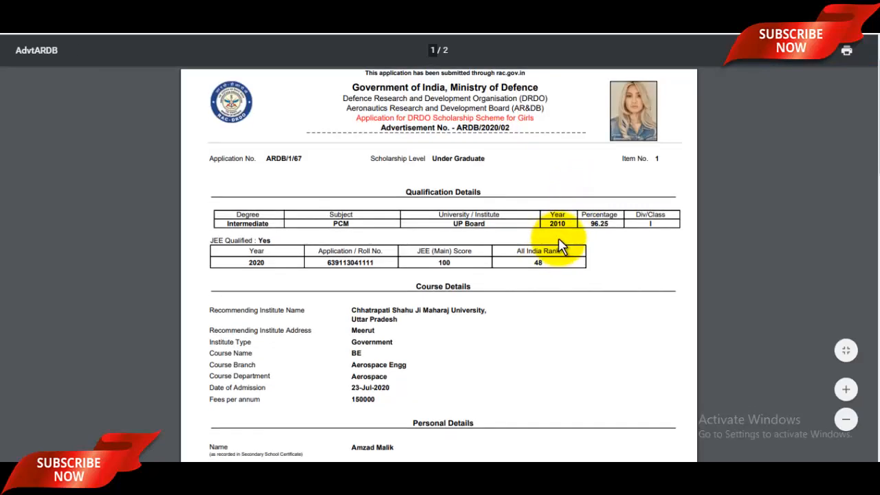
pyautogui.scroll(-15, 560, 246)
pyautogui.scroll(15, 560, 246)
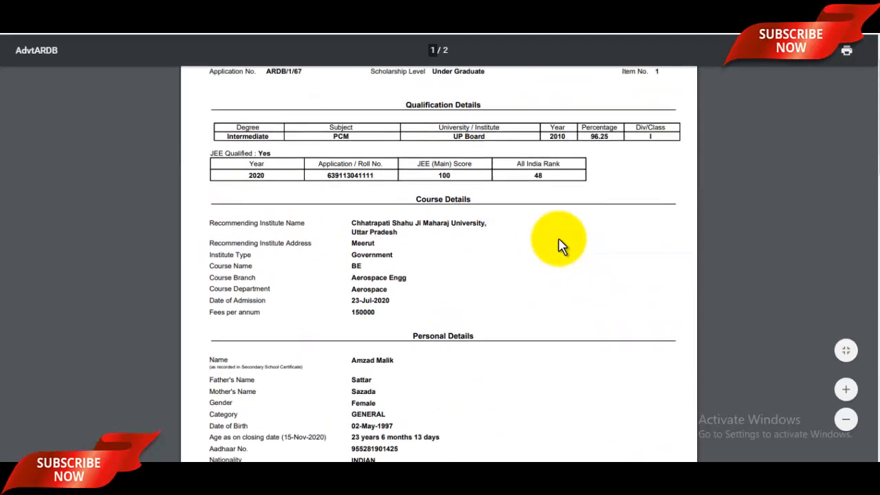
pyautogui.scroll(3, 560, 246)
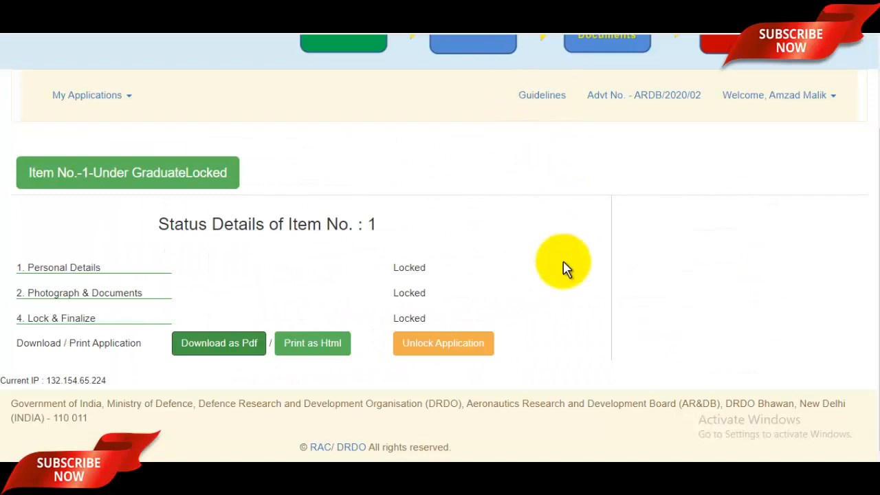
pyautogui.scroll(2, 550, 247)
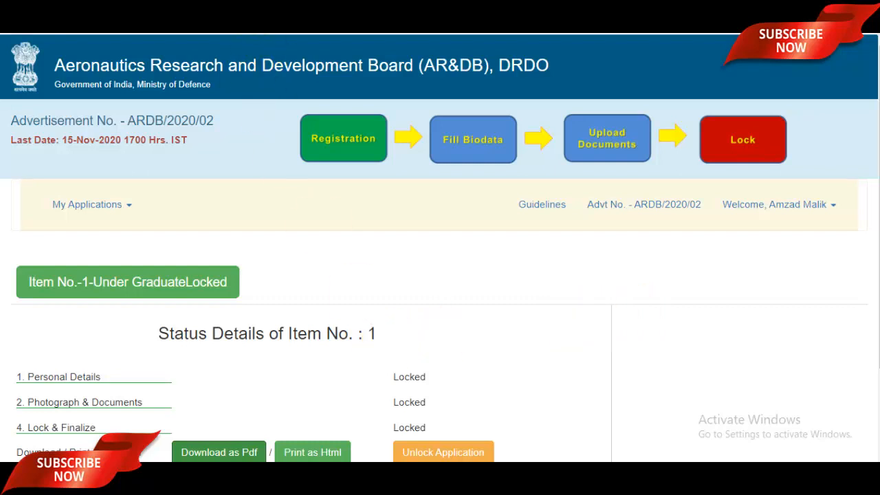
# - Switch to YouTube and show the GyanDev Host channel's header, highlighting the channel name
pyautogui.click(193, 5)
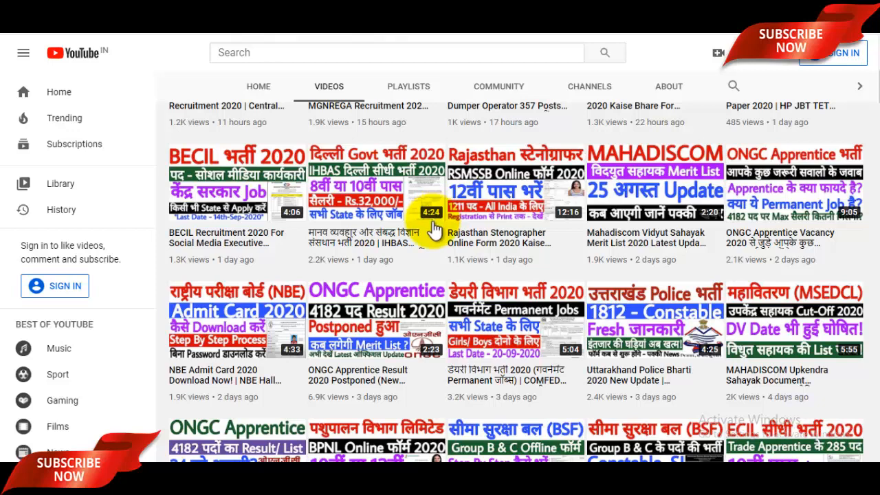
pyautogui.scroll(5, 435, 232)
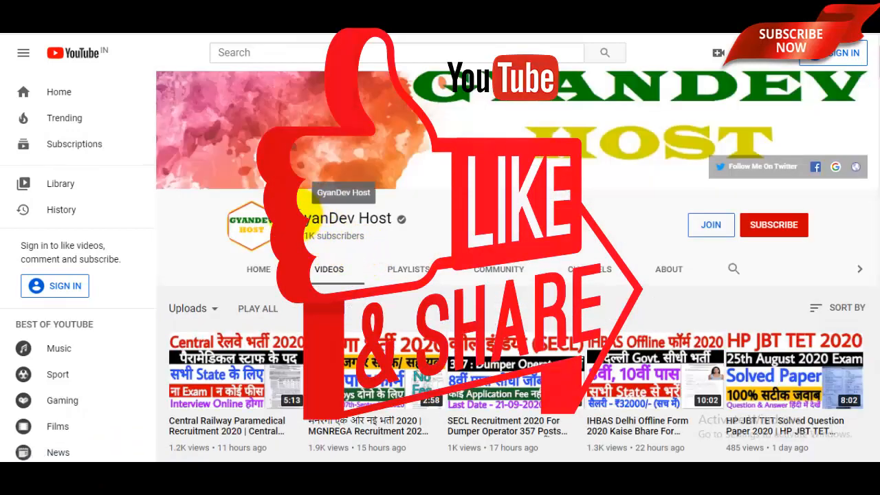
pyautogui.moveTo(310, 214); pyautogui.dragTo(398, 222)
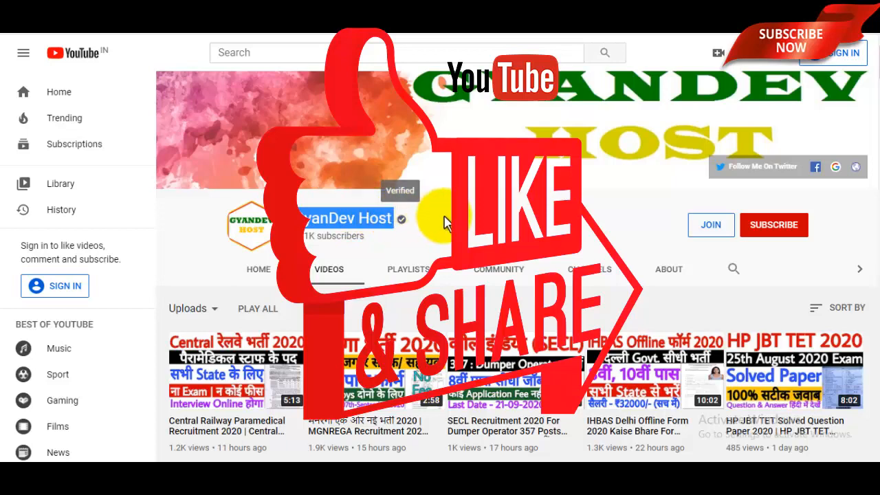